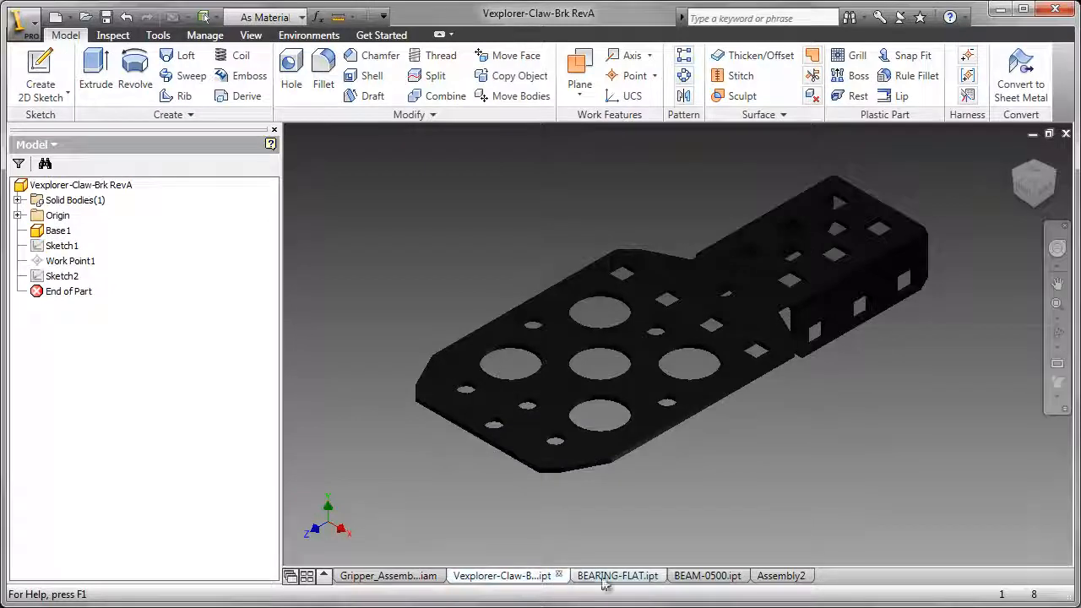
# View the BEARING-FLAT and BEAM-0500 part documents and bring the Assembly2 document to the front.
pyautogui.click(607, 578)
pyautogui.click(690, 578)
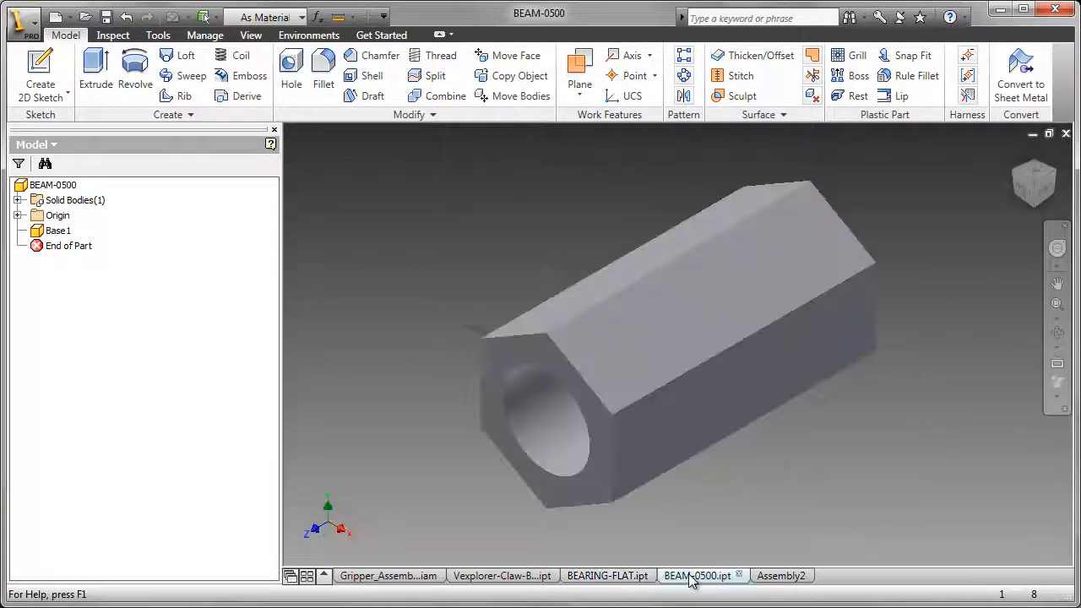
pyautogui.click(778, 576)
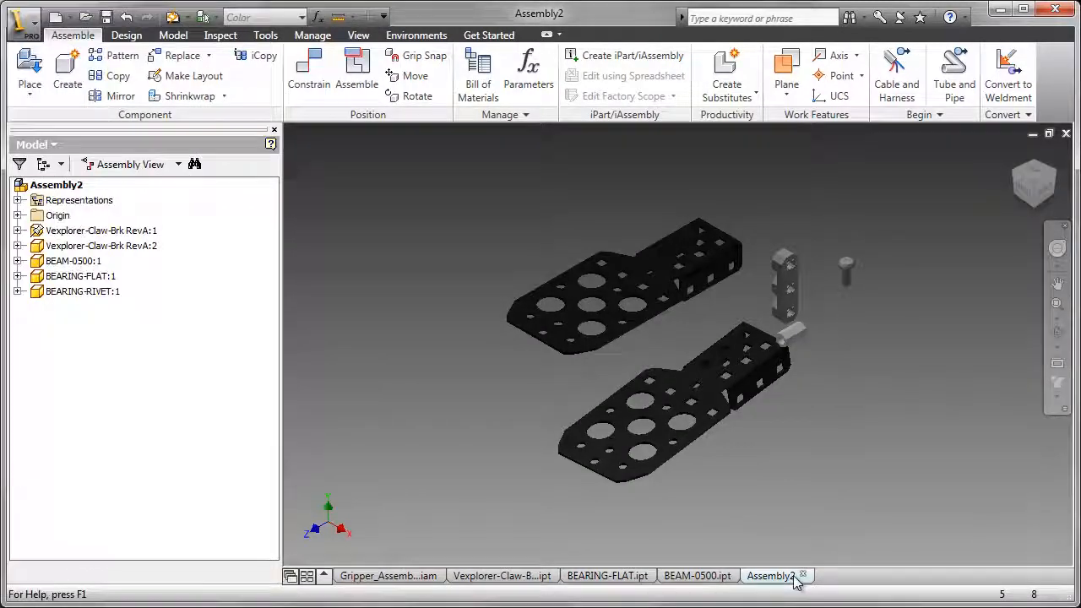
# Move the BEAM-0500 standoff to a free spot above the narrow end of the lower claw bracket.
pyautogui.scroll(-6, 788, 416)
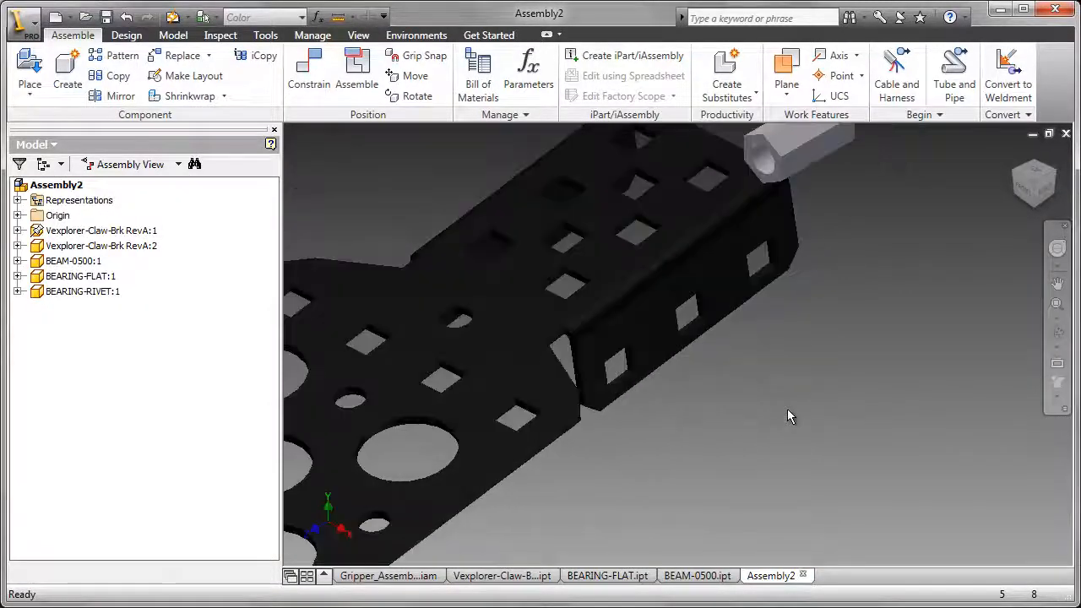
pyautogui.moveTo(787, 416); pyautogui.dragTo(831, 554, button='middle')
pyautogui.moveTo(851, 285); pyautogui.dragTo(738, 186)
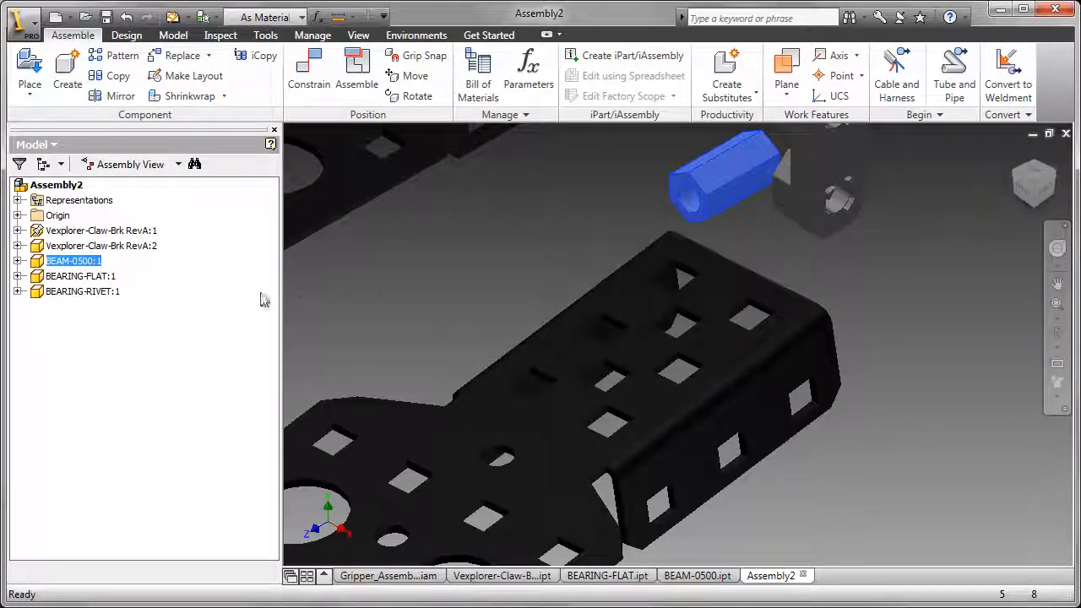
# Ground the second claw bracket, Vexplorer-Claw-Brk RevA:2, in the assembly.
pyautogui.click(135, 246)
pyautogui.rightClick(132, 246)
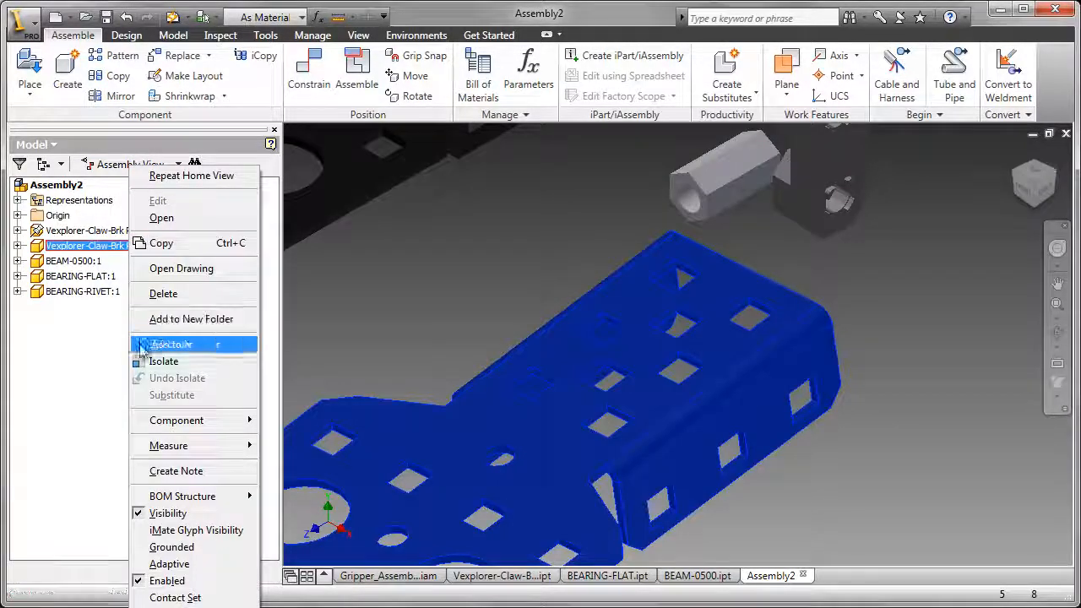
pyautogui.click(171, 546)
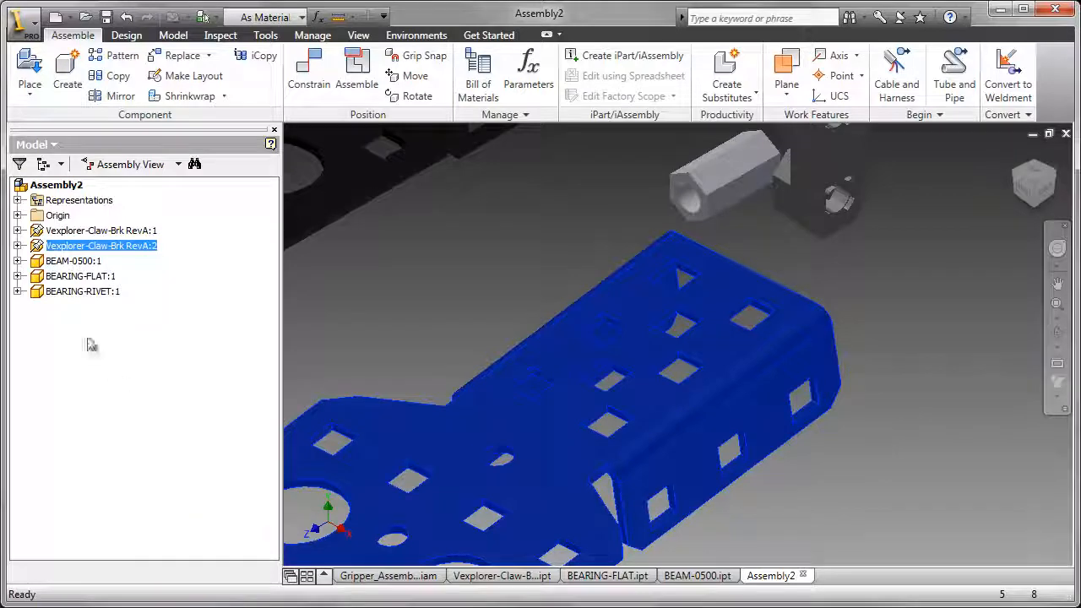
# Open the Vexplorer-Claw-Brk RevA part from the assembly and make its Sketch1 visible.
pyautogui.click(17, 246)
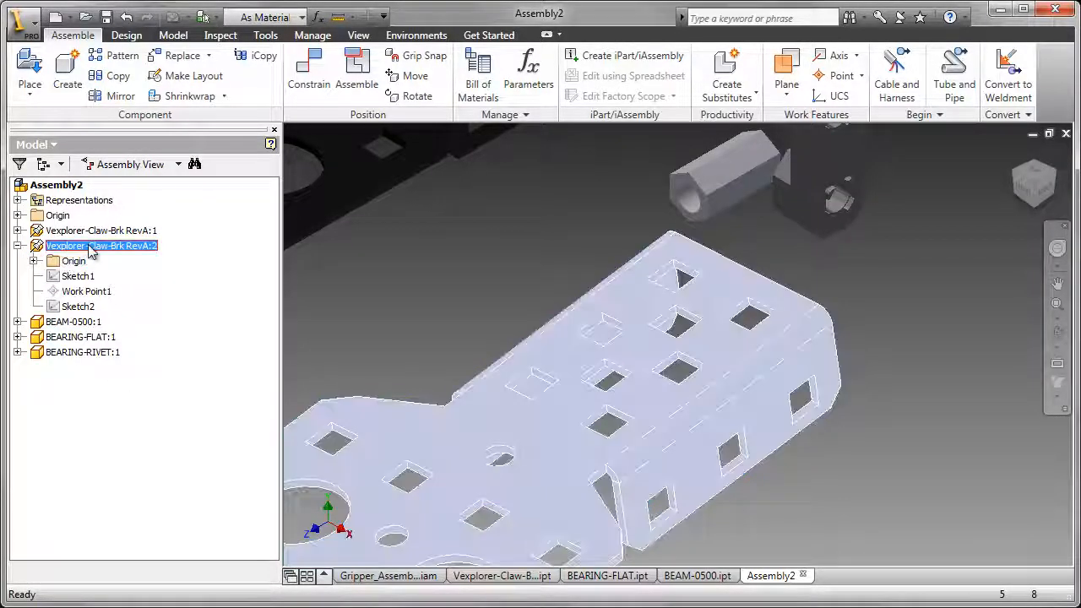
pyautogui.rightClick(89, 246)
pyautogui.click(120, 218)
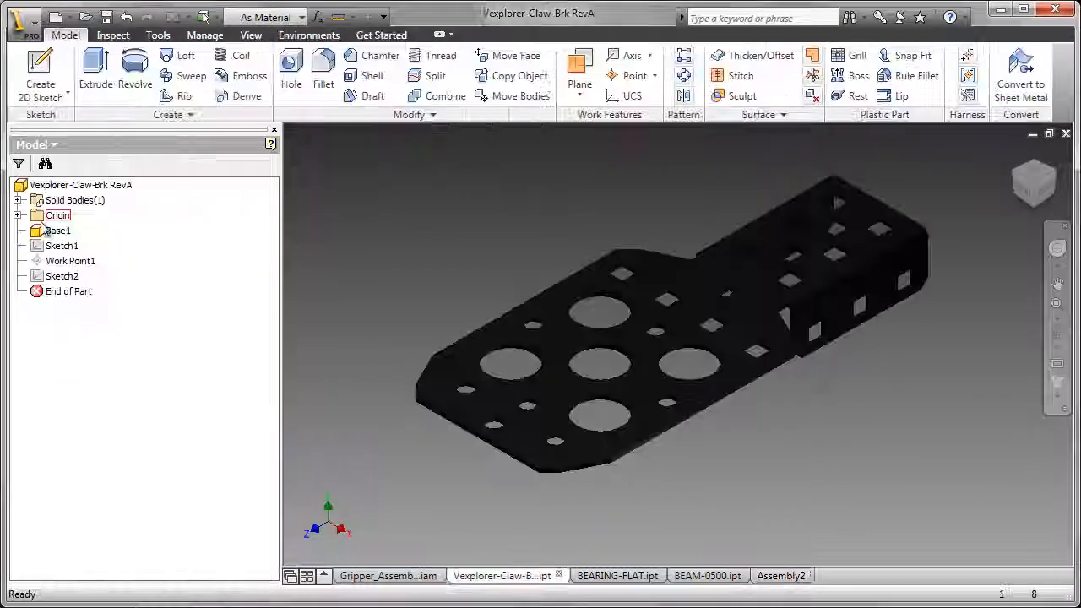
pyautogui.rightClick(68, 245)
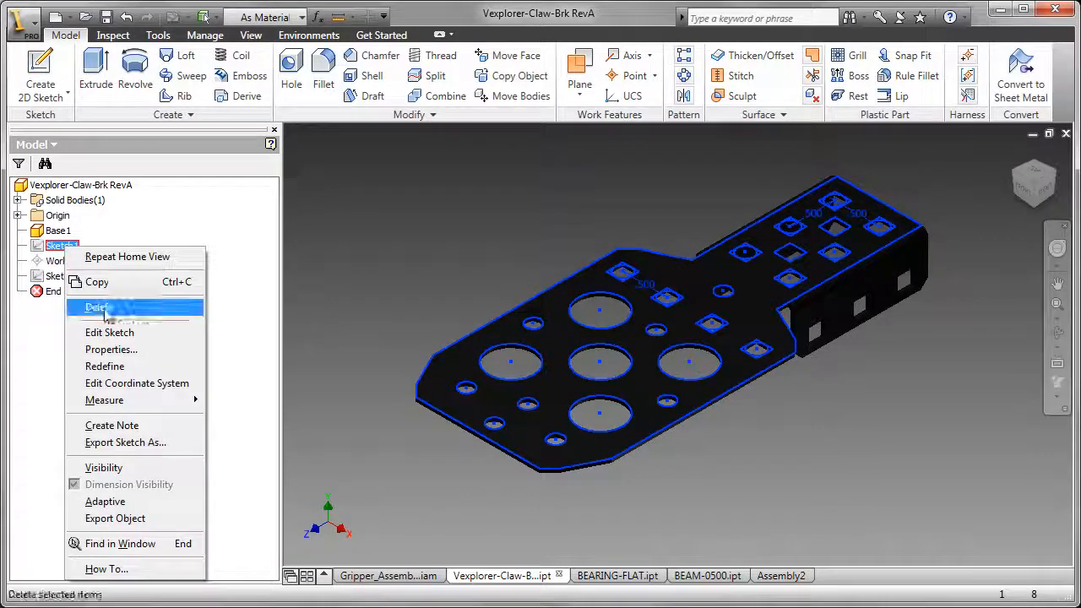
pyautogui.click(108, 470)
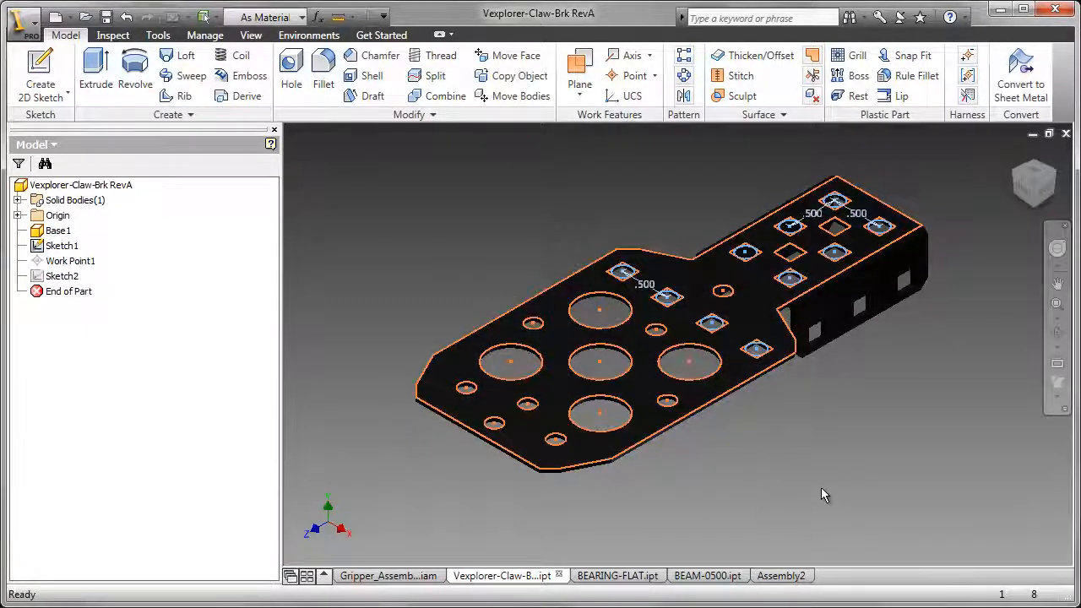
# In Assembly2, mate the BEAM-0500 bore axis to the sketch circle axis in the lower bracket's far corner hole, offset 0.000 in.
pyautogui.click(782, 575)
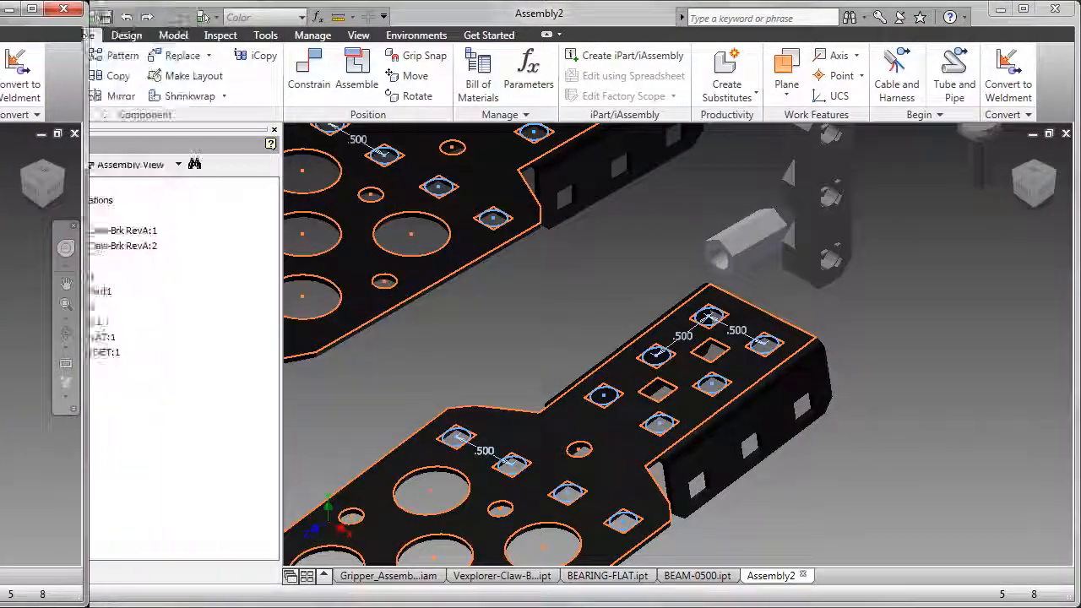
pyautogui.click(306, 74)
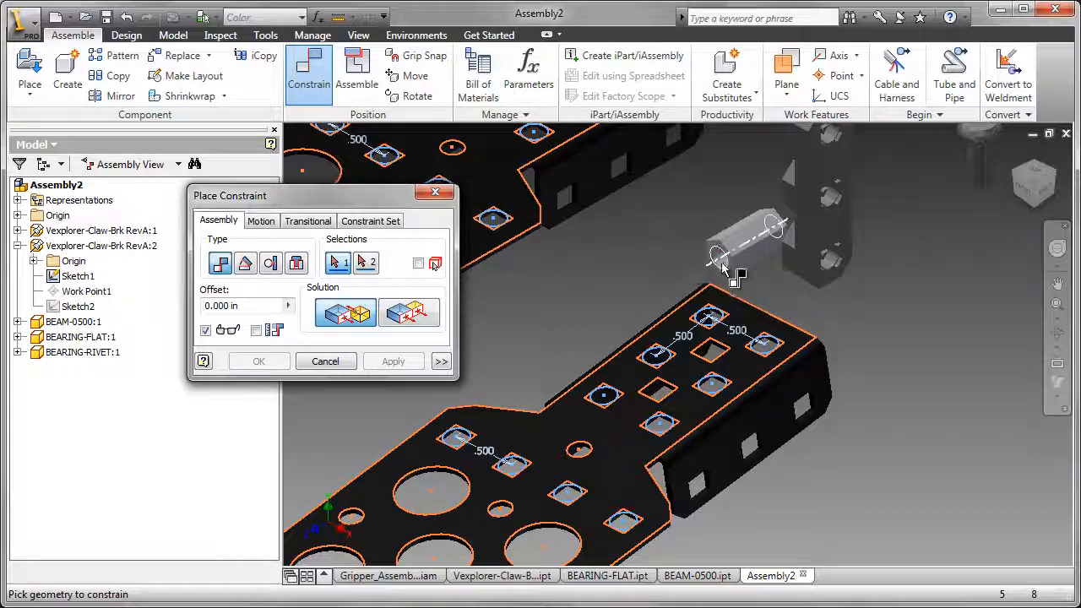
pyautogui.scroll(-3, 714, 304)
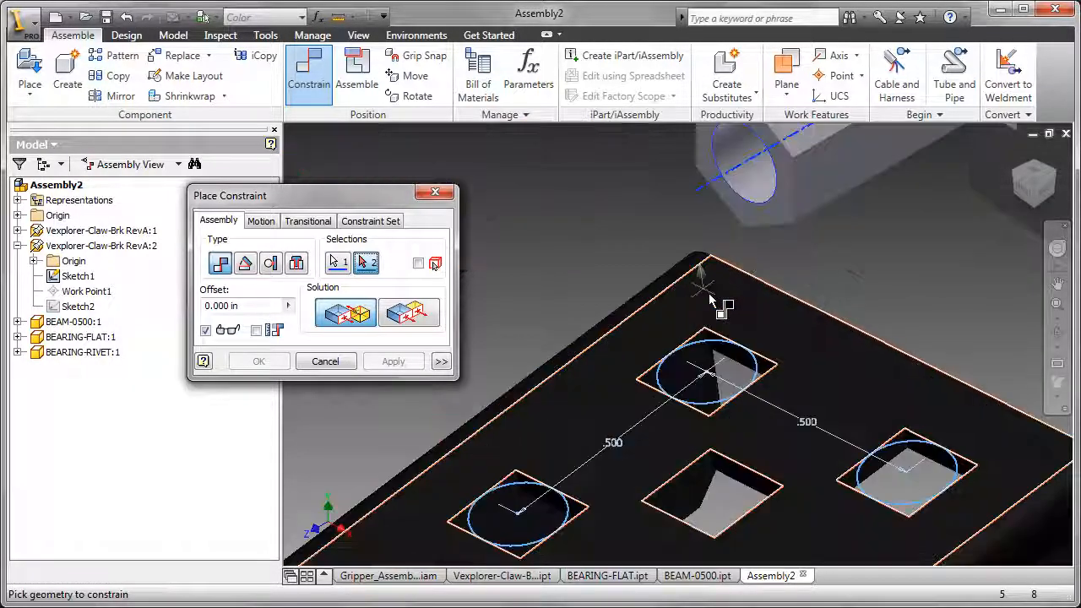
pyautogui.click(713, 343)
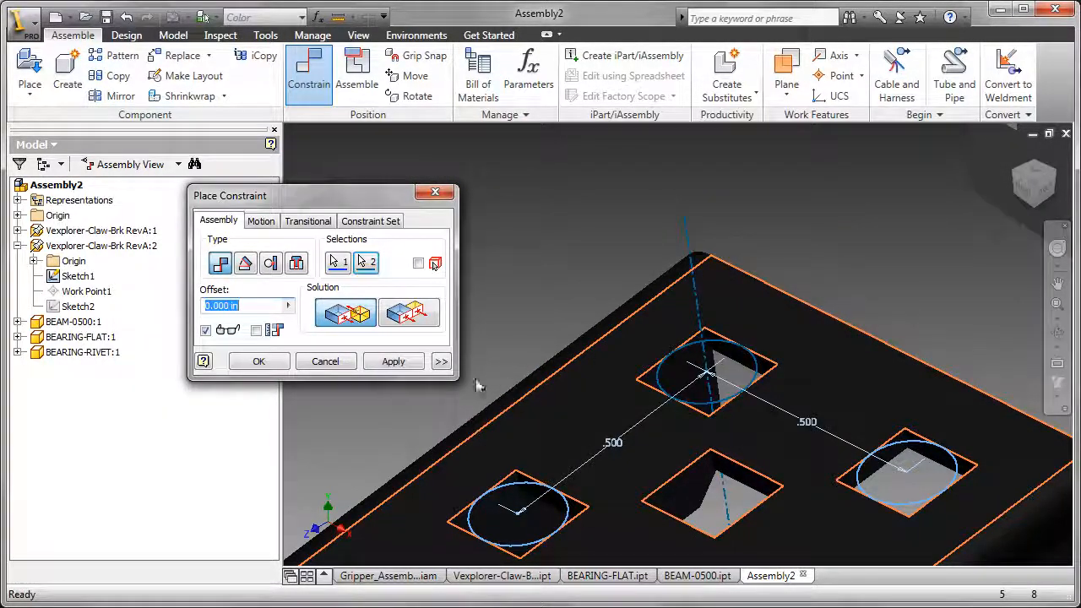
pyautogui.click(259, 362)
# Slide the BEAM-0500 standoff down along its constrained axis to just above the lower bracket's corner hole.
pyautogui.scroll(5, 619, 361)
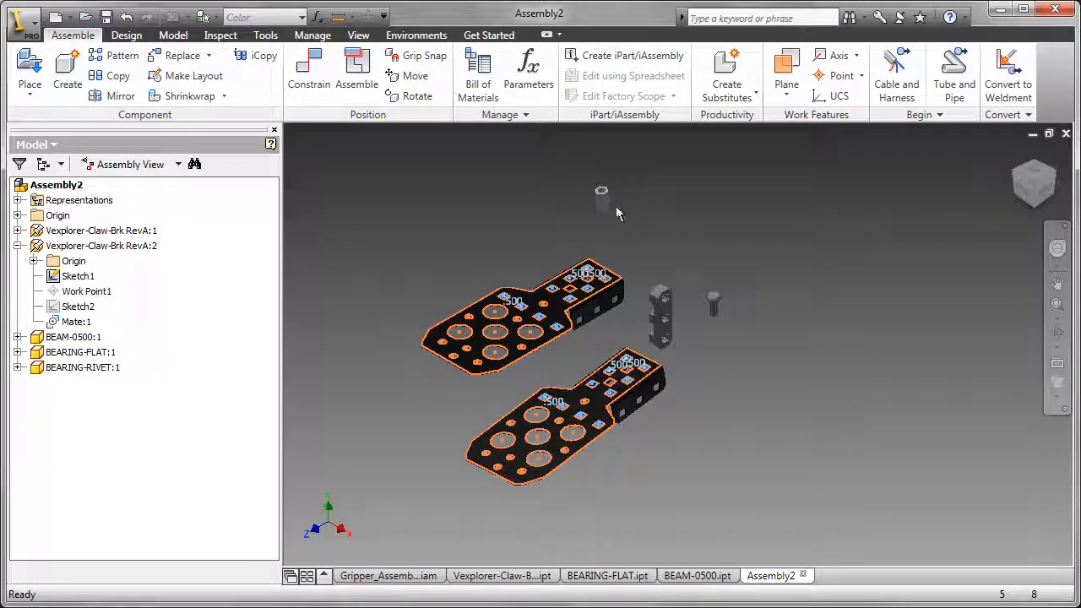
pyautogui.moveTo(603, 215); pyautogui.dragTo(611, 299)
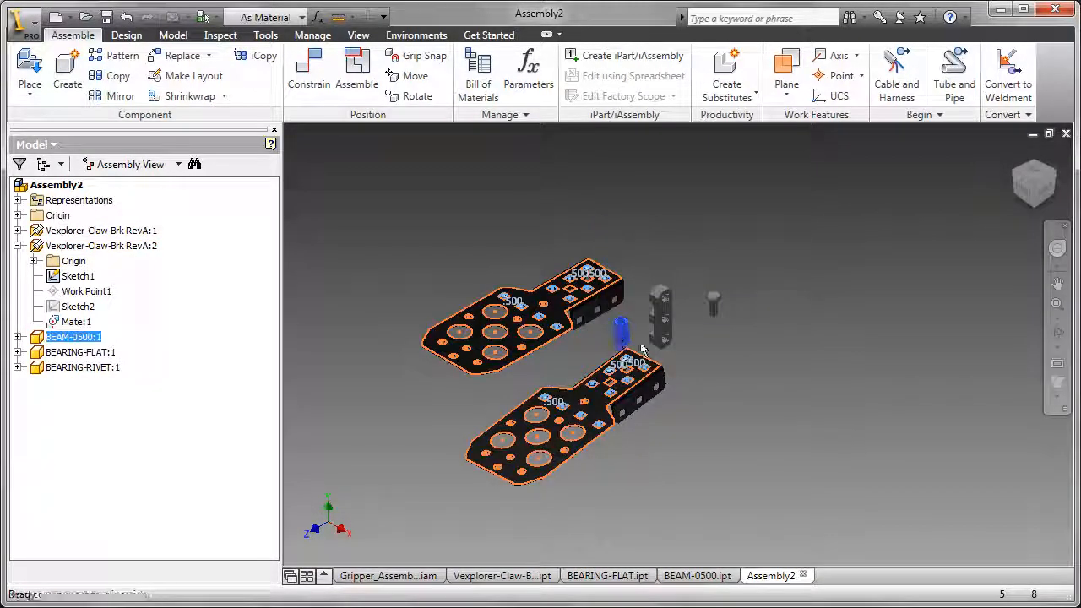
pyautogui.scroll(-8, 647, 340)
pyautogui.moveTo(632, 338); pyautogui.dragTo(780, 329, button='middle')
pyautogui.click(785, 319)
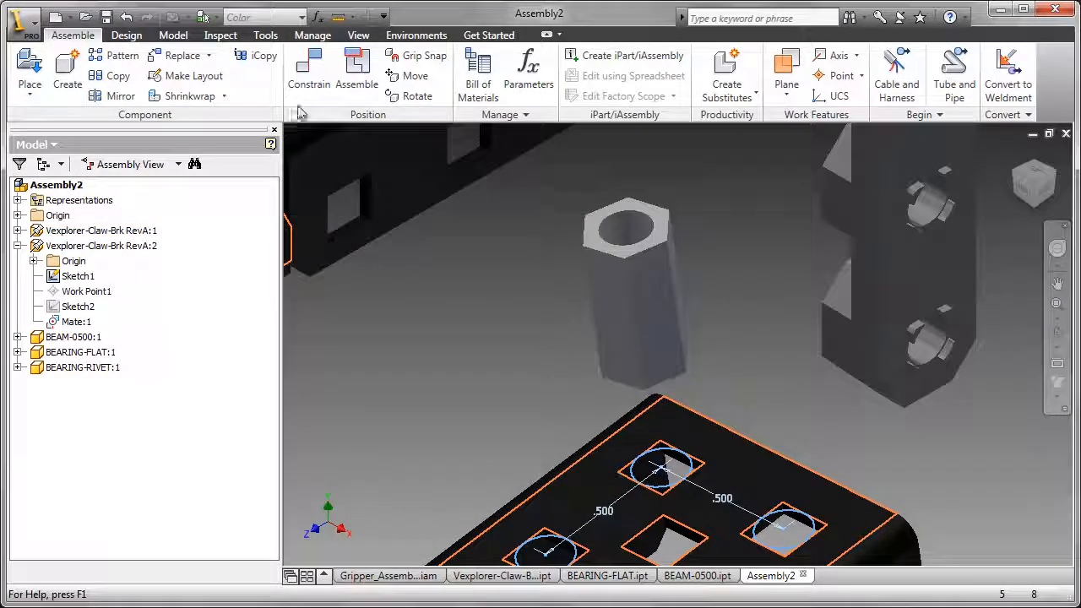
# Mate the lower bracket's top face to the hexagonal end face of BEAM-0500 with a 0.000 in offset.
pyautogui.click(309, 73)
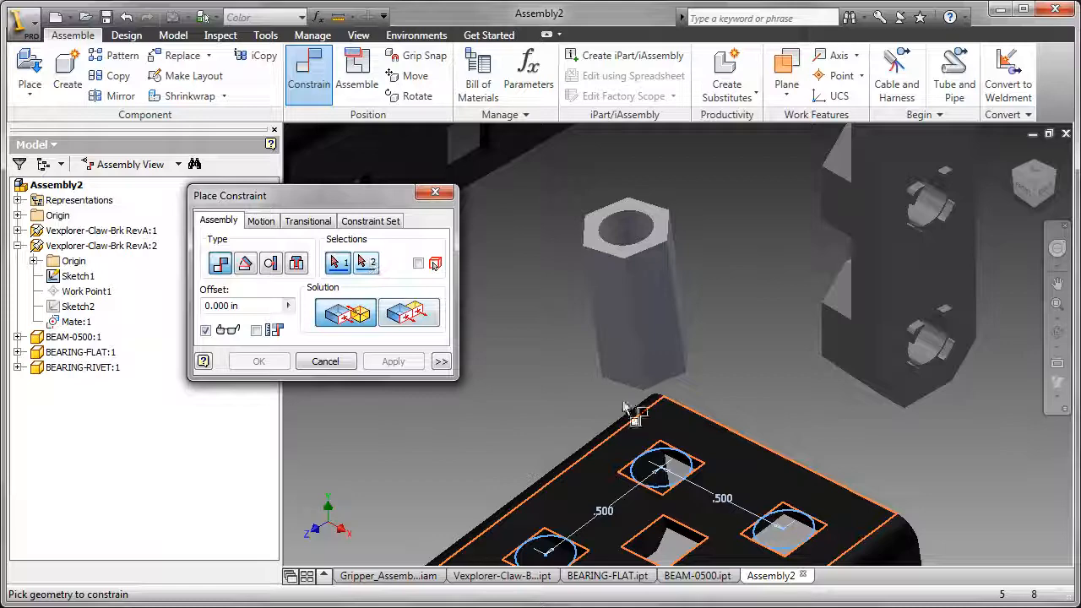
pyautogui.click(681, 418)
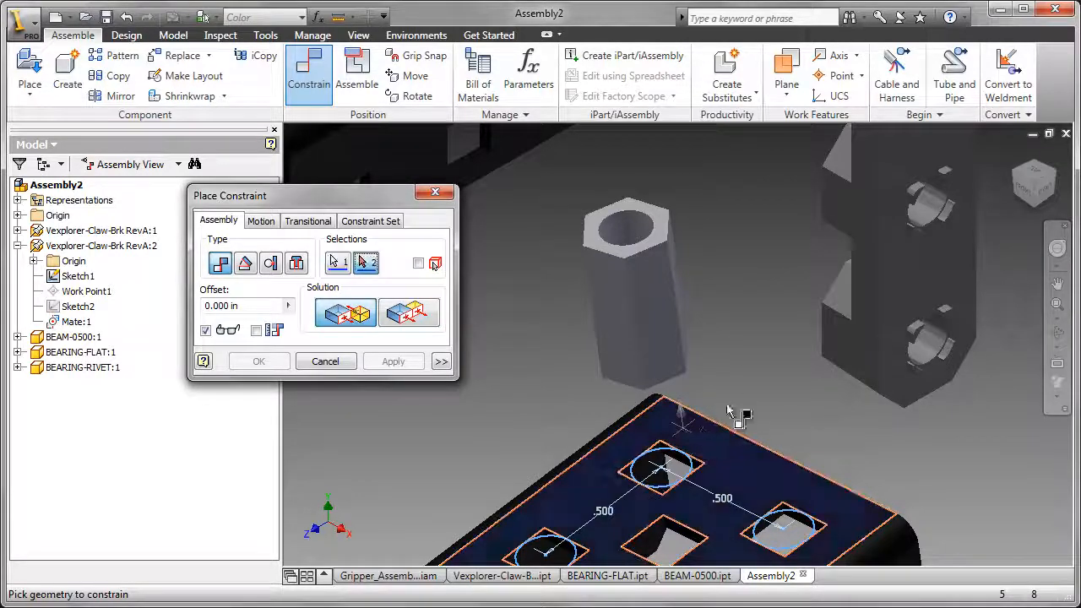
pyautogui.click(665, 221)
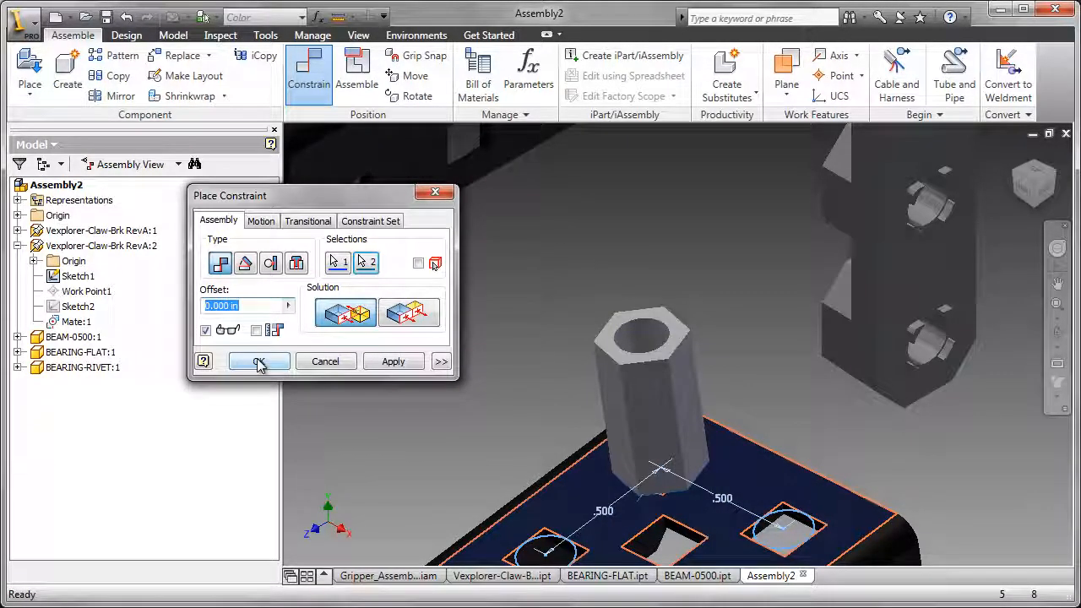
pyautogui.click(258, 362)
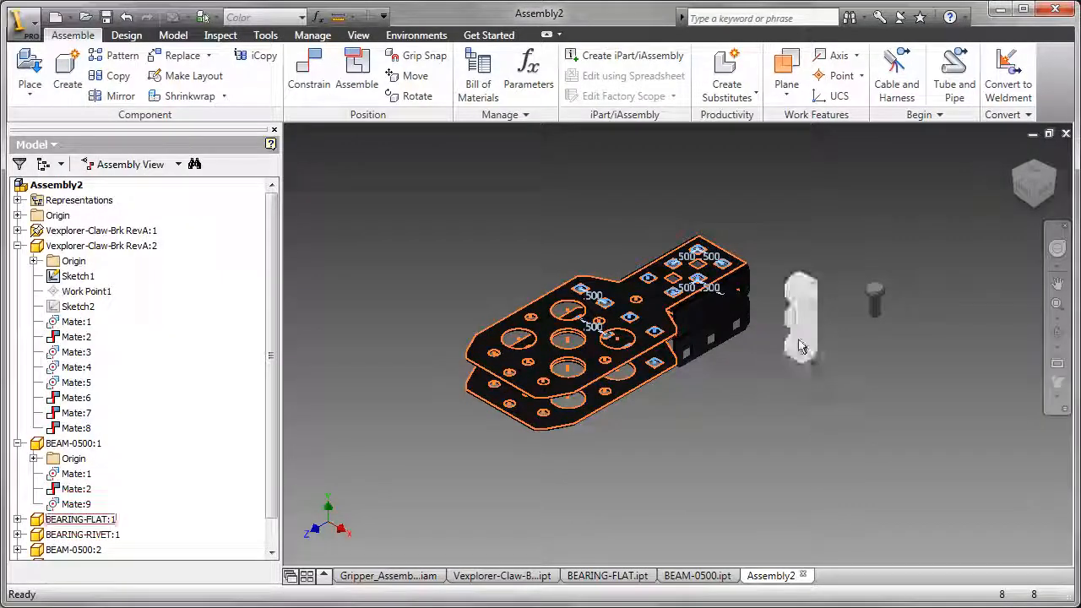
# Move the BEARING-FLAT part to a spot above the wide end of the upper claw bracket.
pyautogui.moveTo(790, 338); pyautogui.dragTo(609, 248)
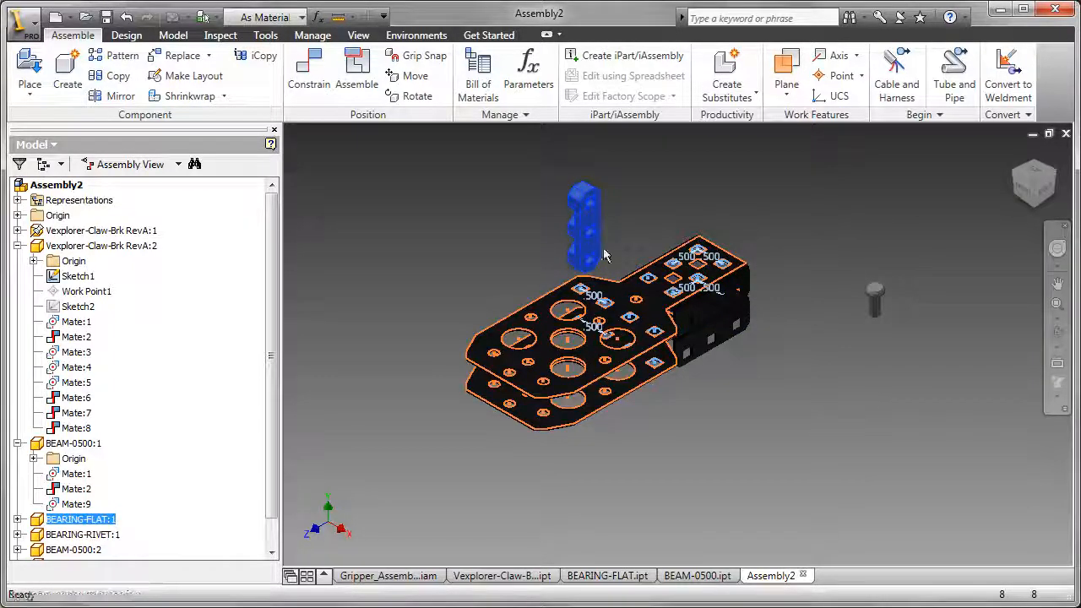
pyautogui.scroll(5, 609, 247)
pyautogui.moveTo(609, 247); pyautogui.dragTo(670, 317, button='middle')
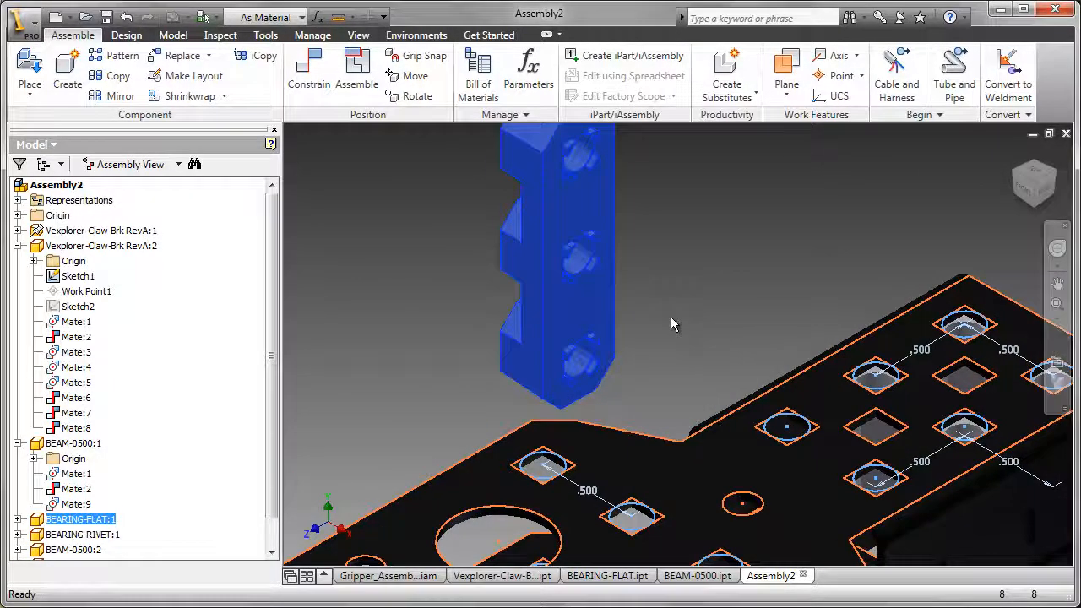
pyautogui.click(671, 317)
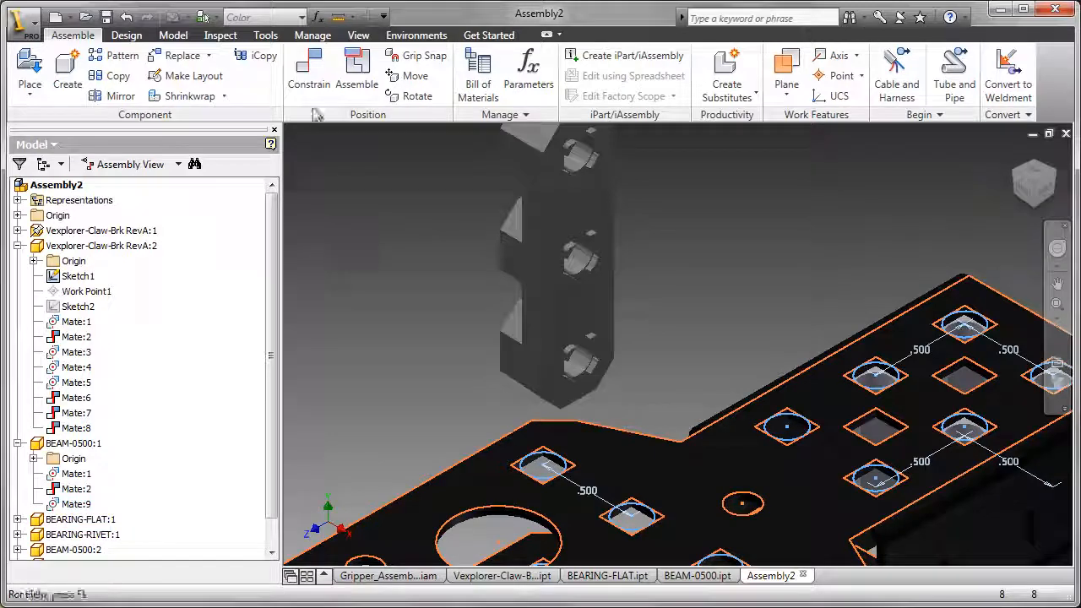
# Mate the axis of the flat bearing's lowest hole to the first sketch circle in the upper bracket's row of square holes.
pyautogui.click(306, 77)
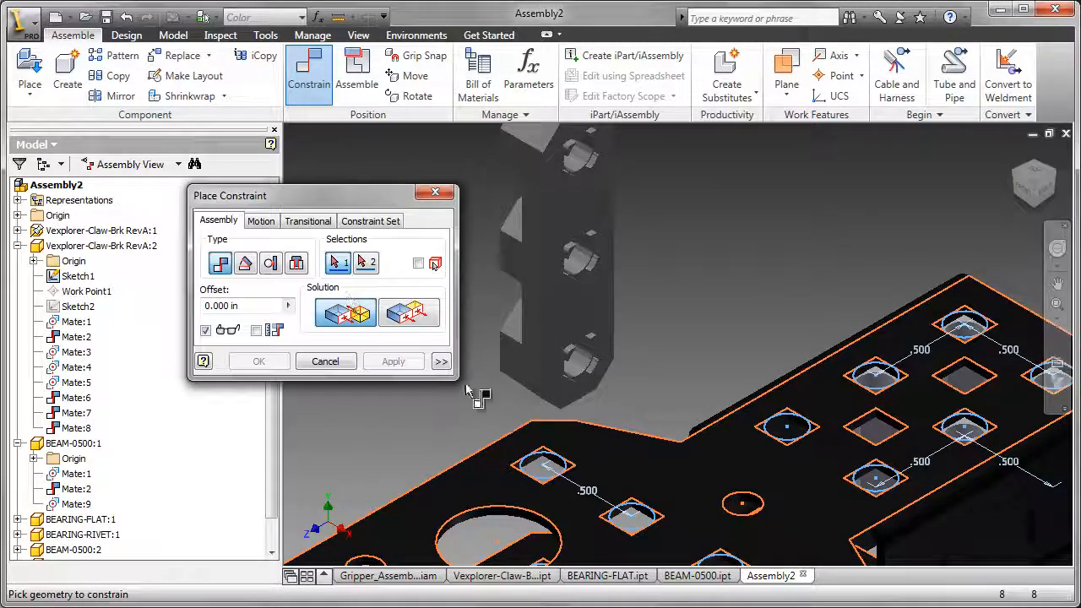
pyautogui.click(584, 372)
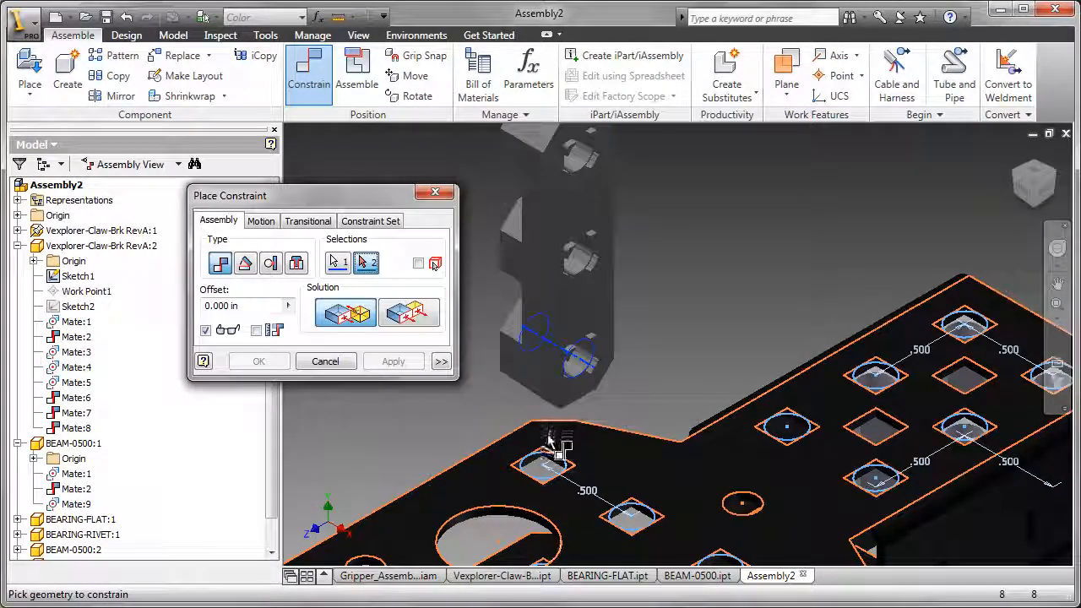
pyautogui.click(545, 458)
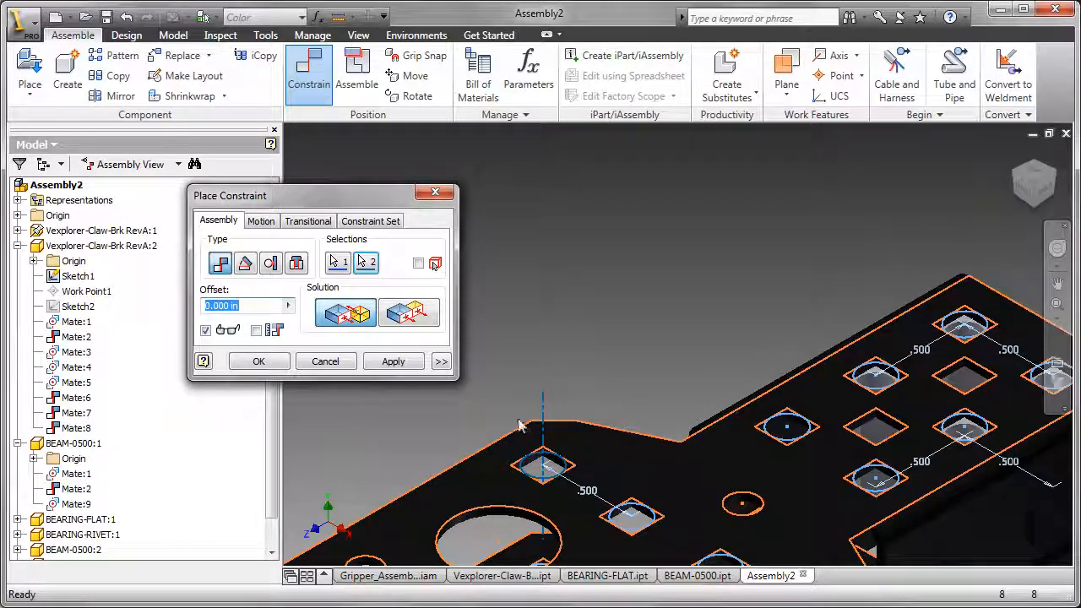
pyautogui.click(393, 361)
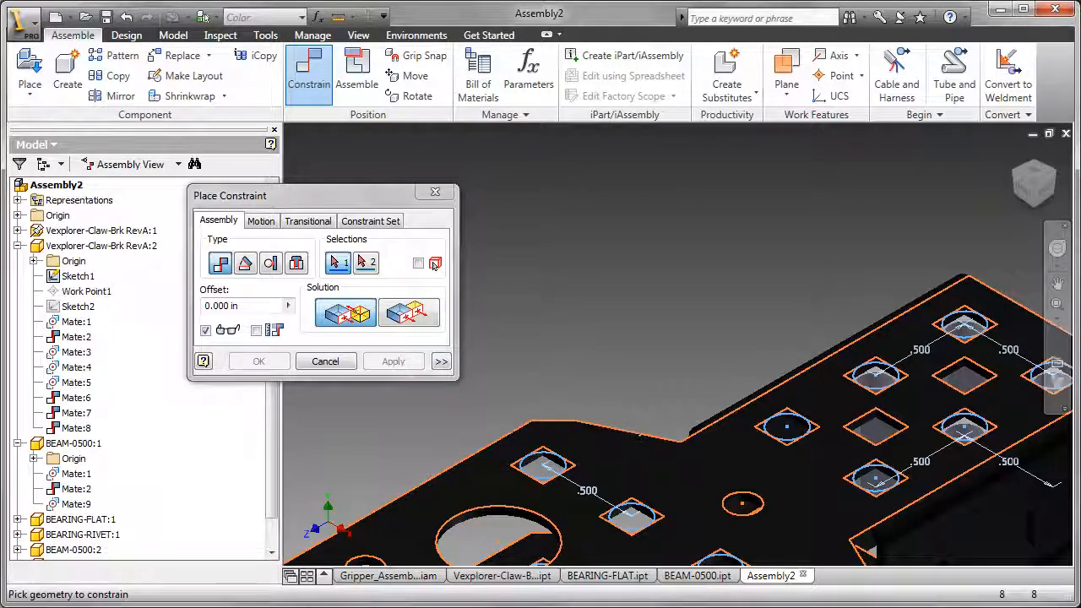
pyautogui.moveTo(457, 561); pyautogui.dragTo(520, 314, button='middle')
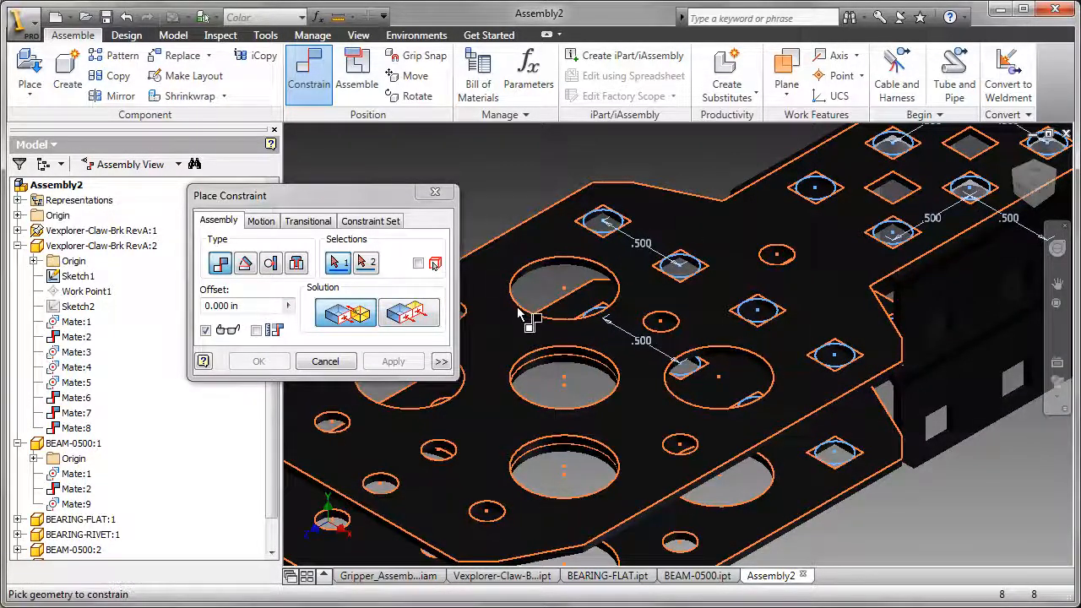
pyautogui.click(325, 362)
# Lower the BEARING-FLAT part along its constrained axis to just above the upper claw bracket.
pyautogui.scroll(-6, 579, 434)
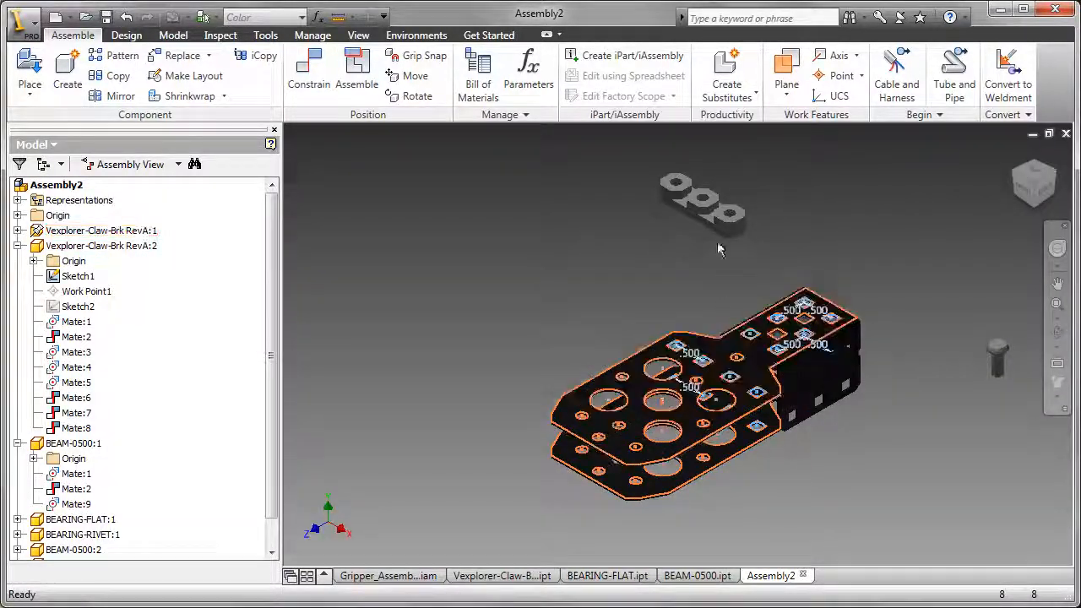
pyautogui.moveTo(718, 248); pyautogui.dragTo(725, 361)
pyautogui.scroll(5, 740, 366)
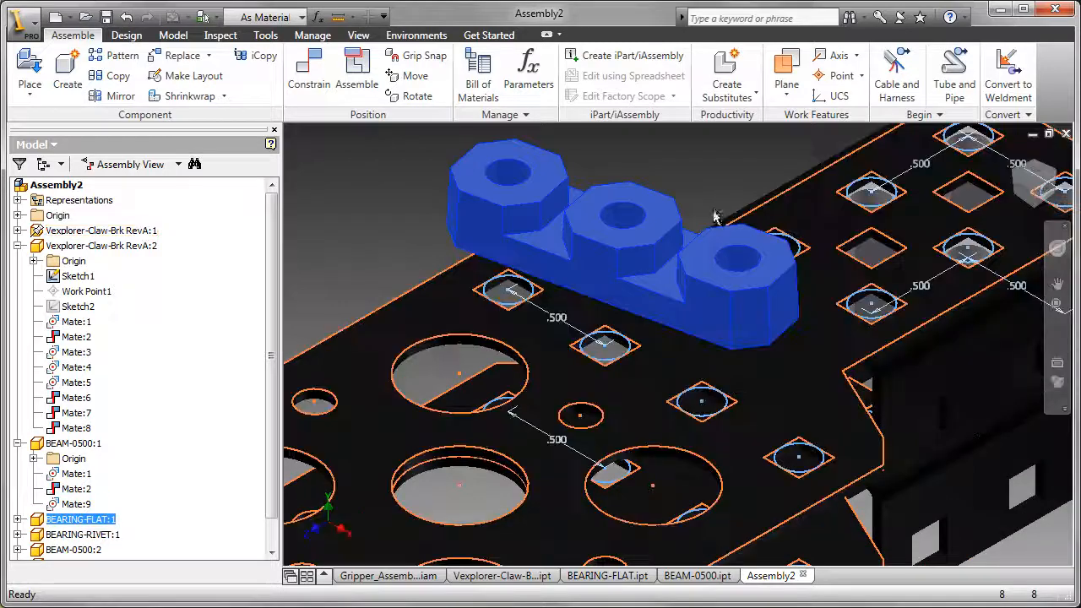
# Mate the flat bearing's opposite end hole axis to the third sketch circle in the same row of square holes, offset 0.000 in.
pyautogui.click(327, 83)
pyautogui.click(733, 258)
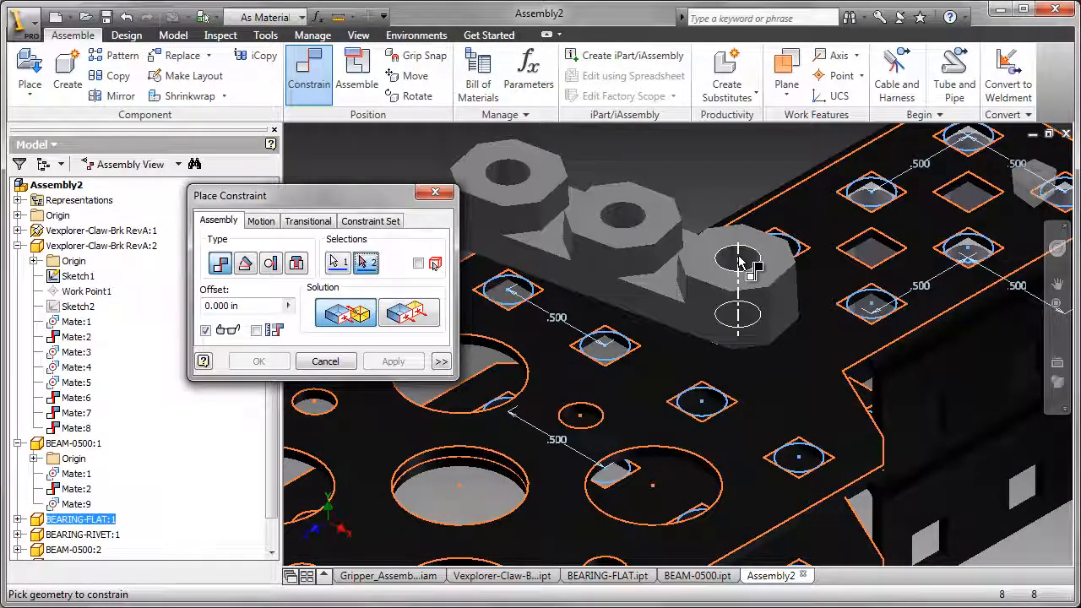
pyautogui.click(702, 397)
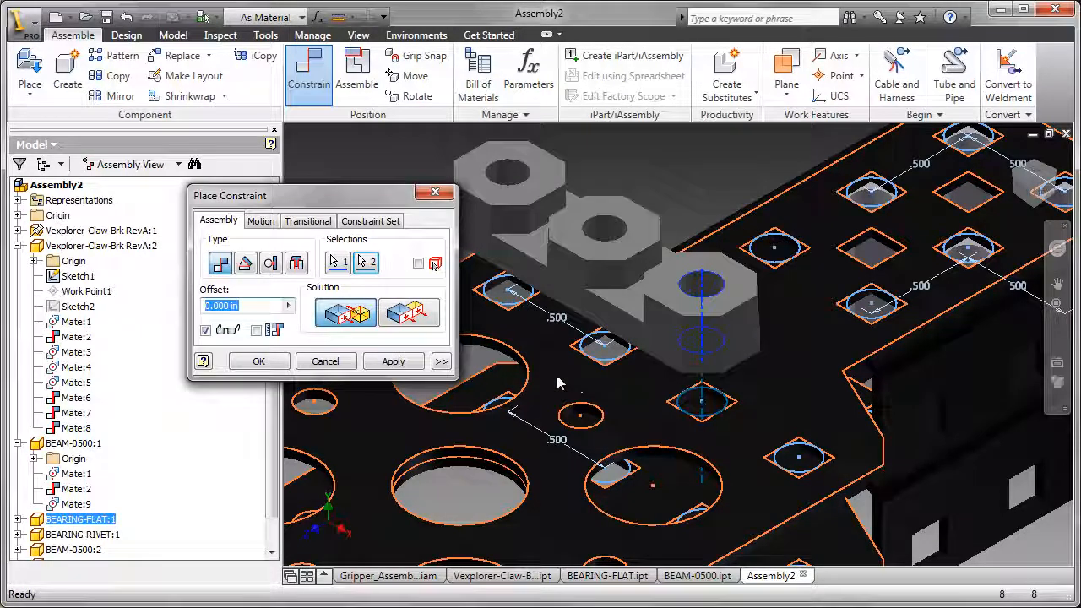
pyautogui.click(393, 361)
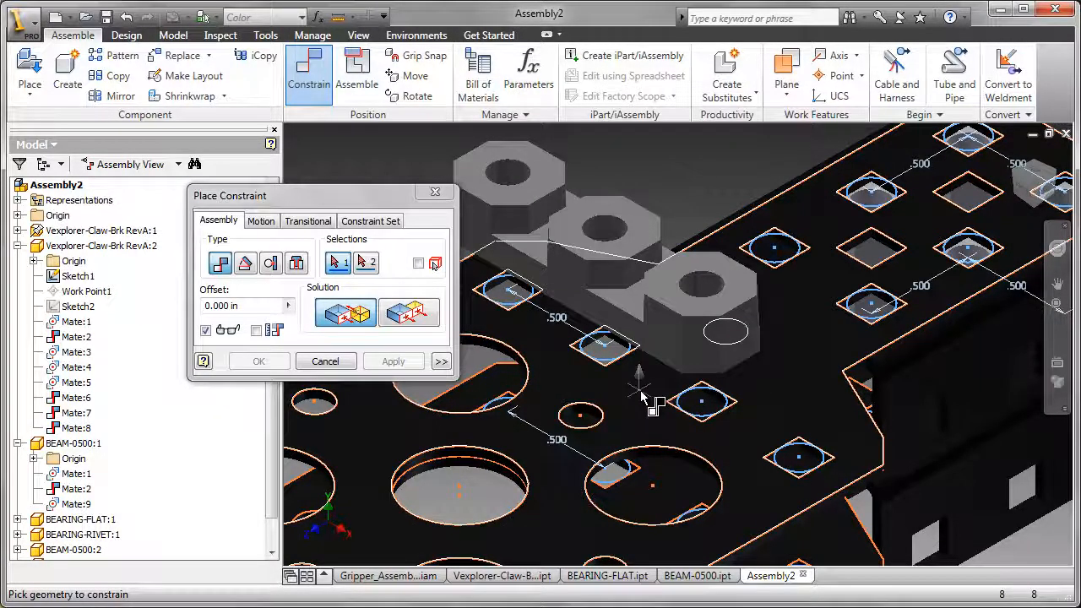
# Mate the upper claw bracket's top face to the underside of the flat bearing with a 0.000 in offset.
pyautogui.click(642, 397)
pyautogui.press('F4')
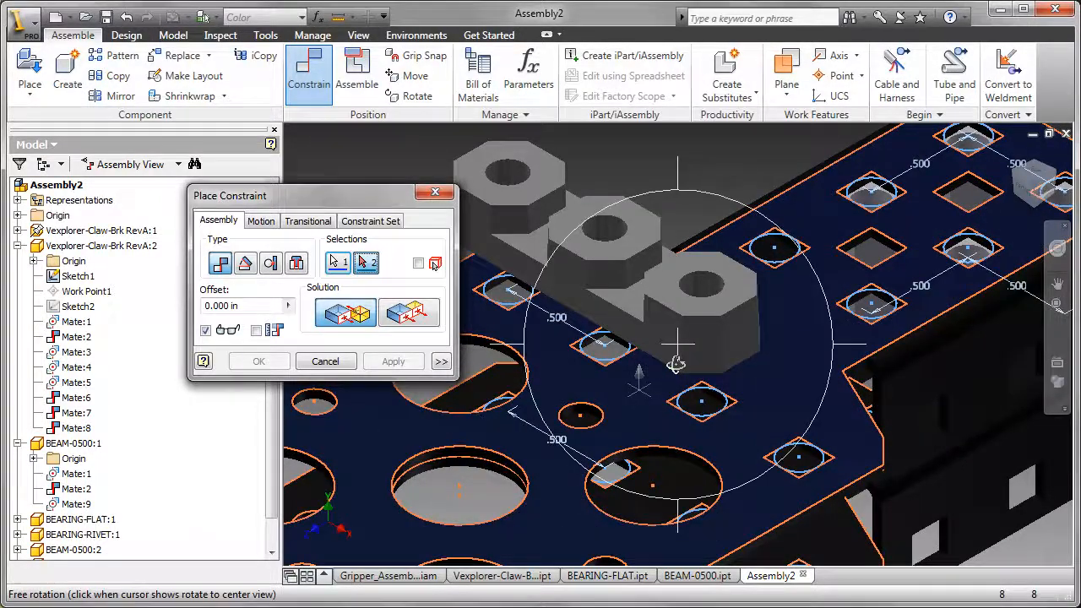
pyautogui.moveTo(675, 363); pyautogui.dragTo(718, 187)
pyautogui.moveTo(715, 331); pyautogui.dragTo(717, 292)
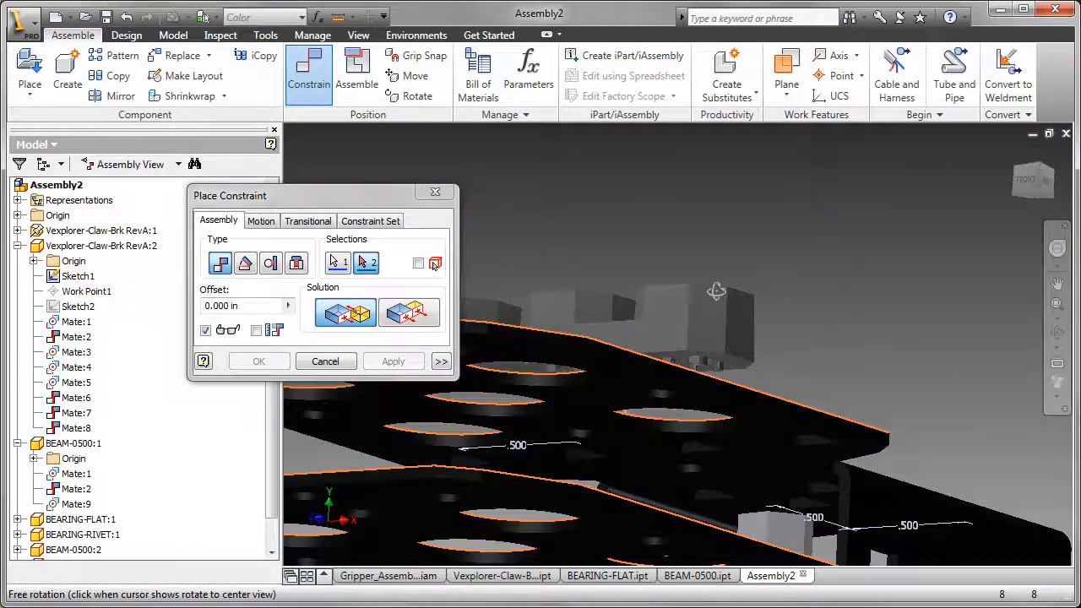
pyautogui.click(736, 374)
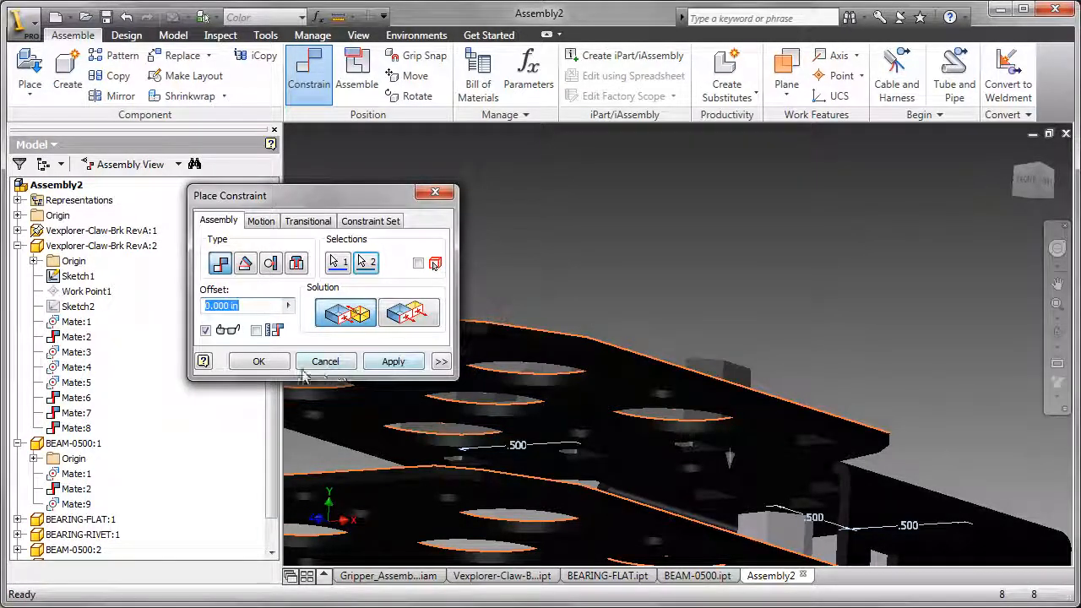
pyautogui.click(281, 364)
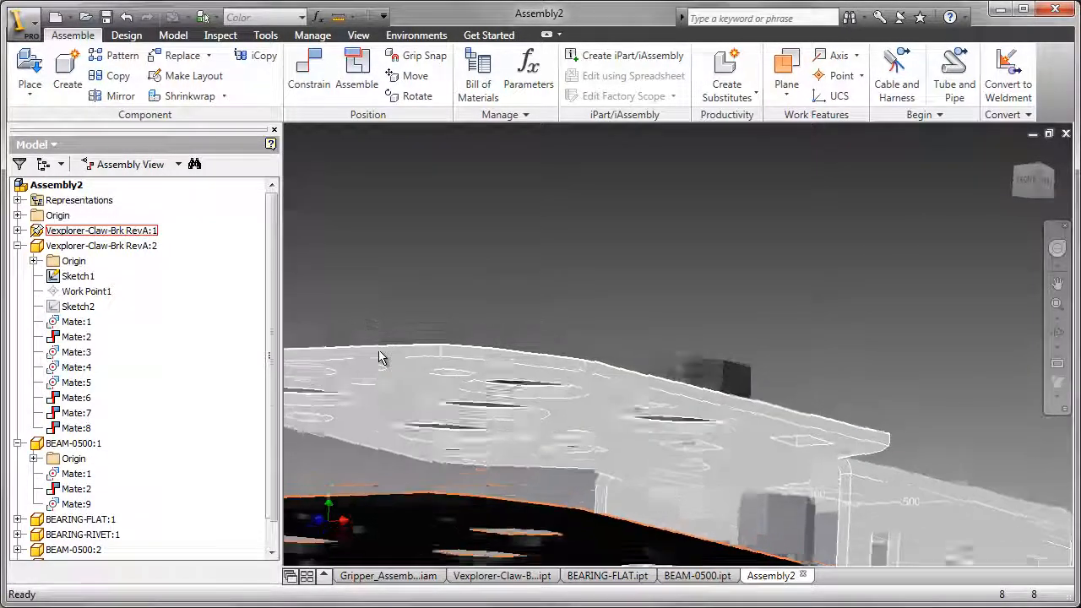
# Move the BEARING-RIVET part to a spot just above the flat bearing.
pyautogui.keyDown('shift'); pyautogui.moveTo(629, 318); pyautogui.dragTo(591, 465, button='middle'); pyautogui.keyUp('shift')
pyautogui.click(591, 465)
pyautogui.moveTo(676, 375); pyautogui.dragTo(606, 350, button='middle')
pyautogui.scroll(-5, 606, 350)
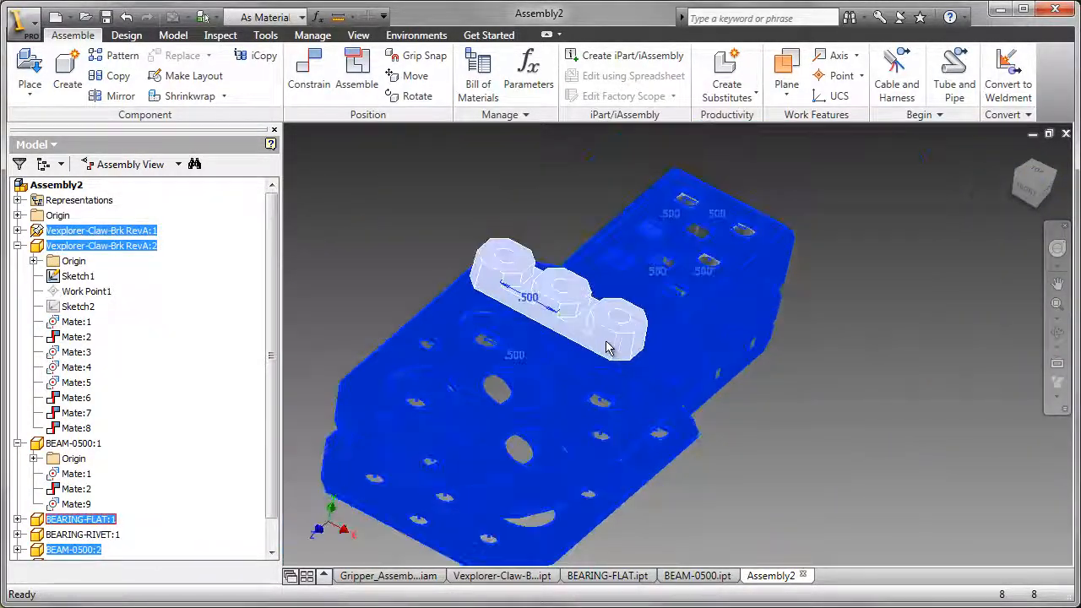
pyautogui.click(935, 350)
pyautogui.moveTo(923, 335); pyautogui.dragTo(744, 314)
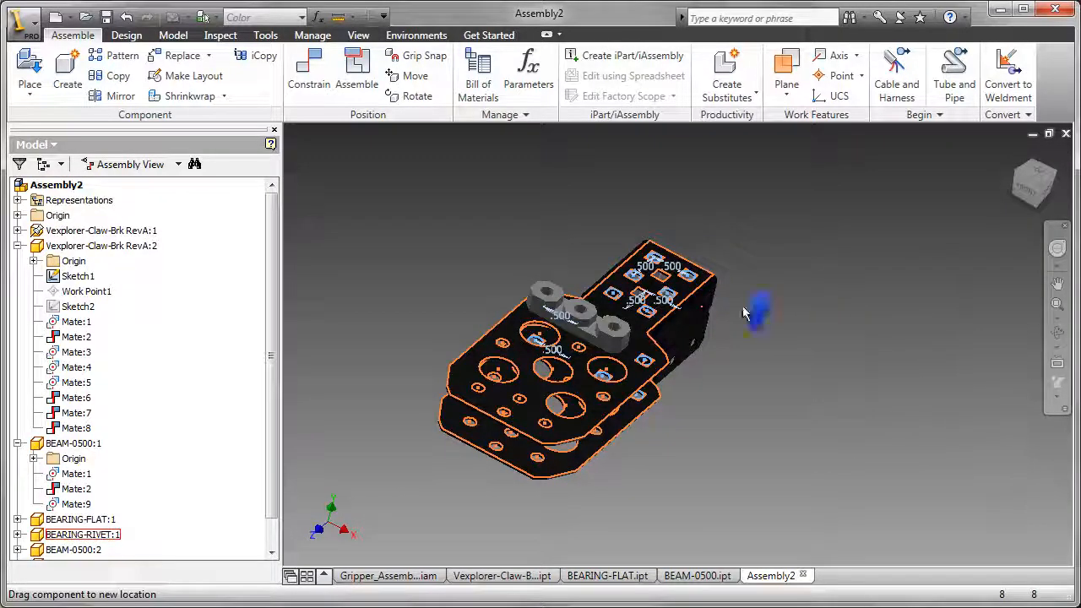
pyautogui.moveTo(581, 270); pyautogui.dragTo(567, 262)
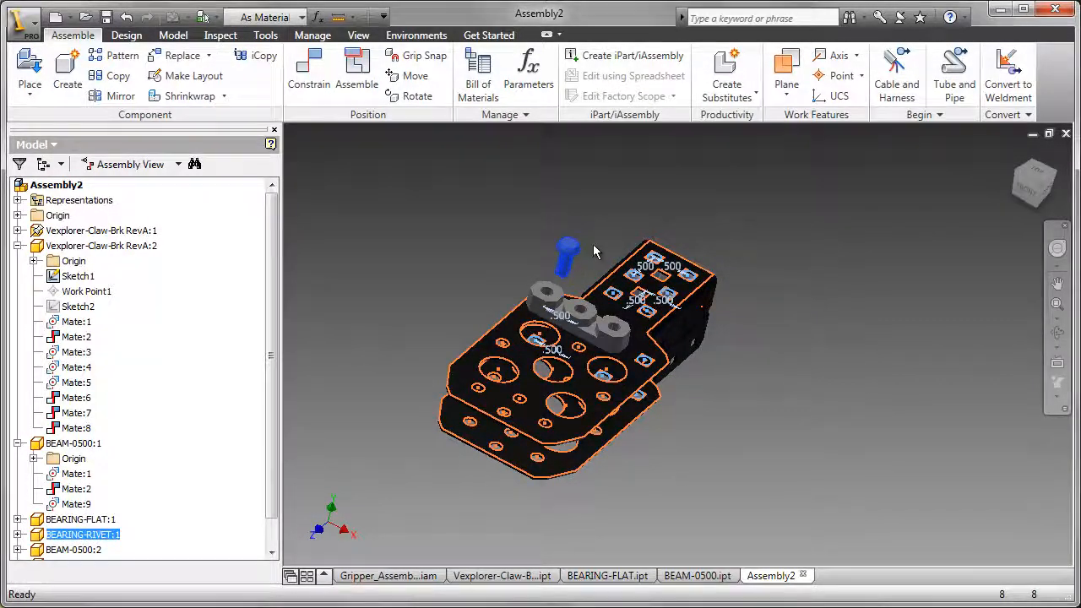
# Insert the rivet into the flat bearing's middle hole with the aligned solution, seating the edge under its head on the bearing at 0.000 in offset.
pyautogui.scroll(4, 593, 244)
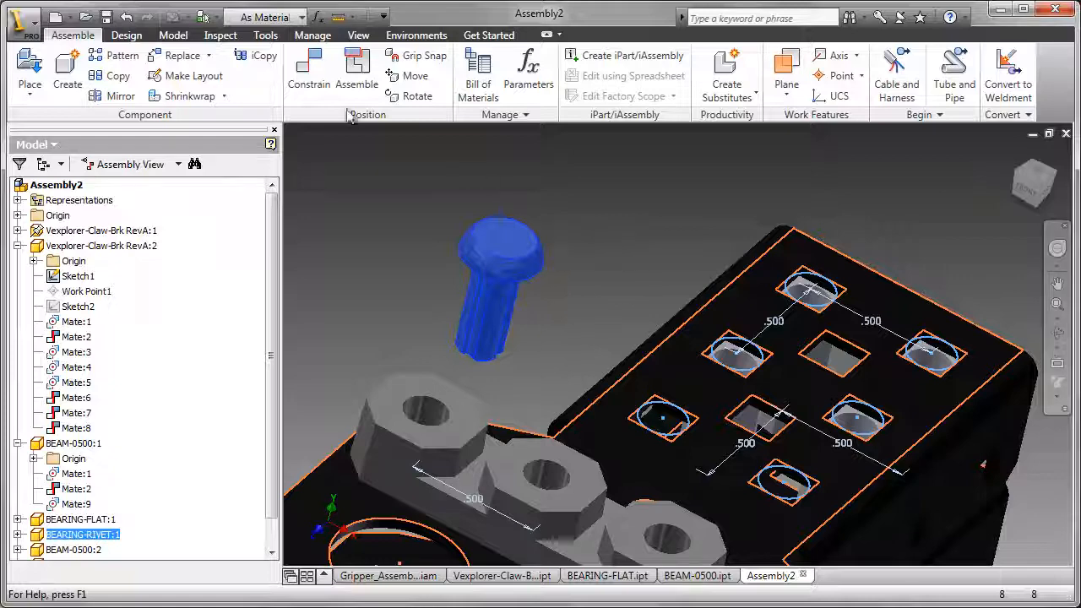
pyautogui.click(309, 72)
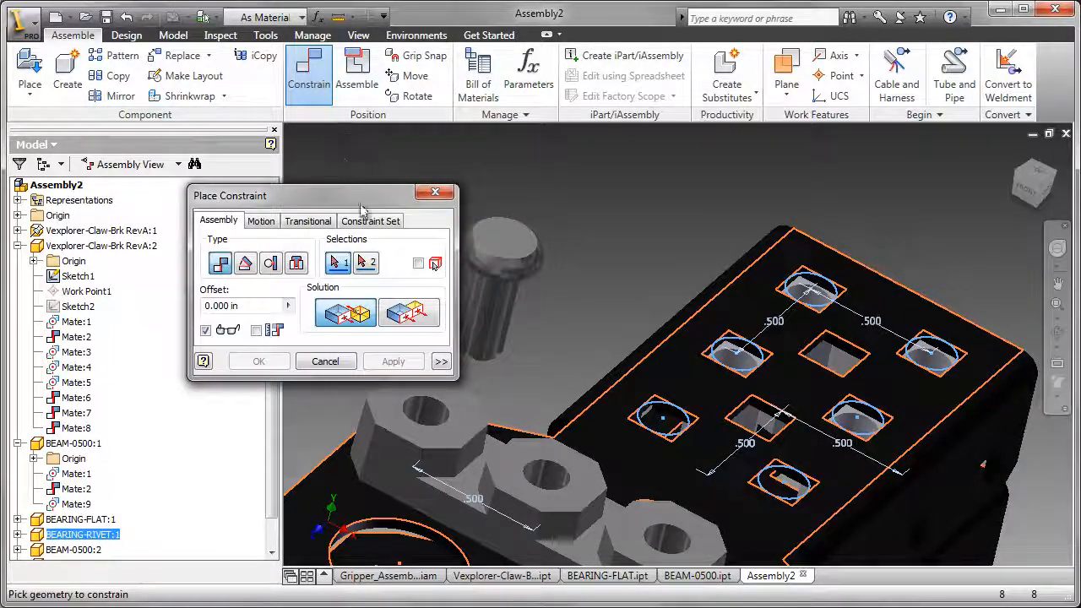
pyautogui.click(297, 262)
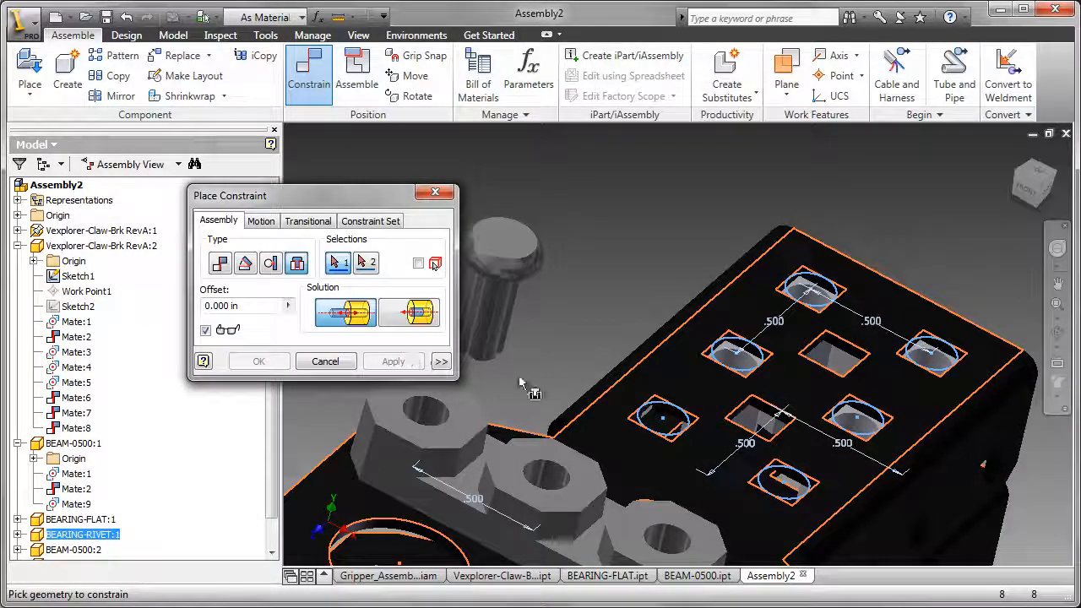
pyautogui.scroll(3, 542, 304)
pyautogui.scroll(2, 541, 303)
pyautogui.moveTo(541, 304); pyautogui.dragTo(613, 234, button='middle')
pyautogui.click(625, 273)
pyautogui.scroll(-4, 663, 333)
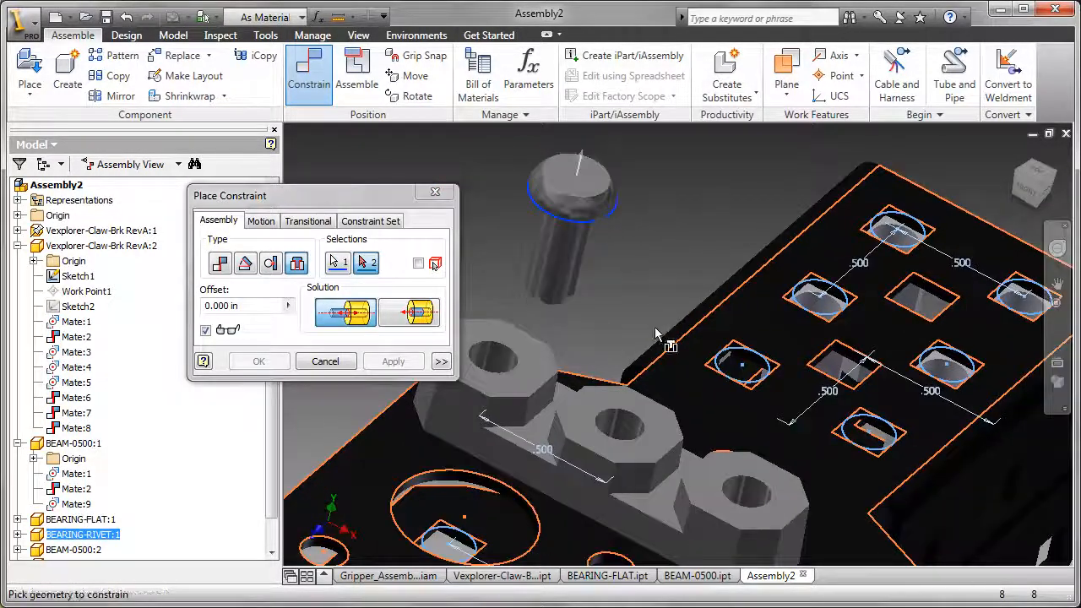
pyautogui.click(630, 416)
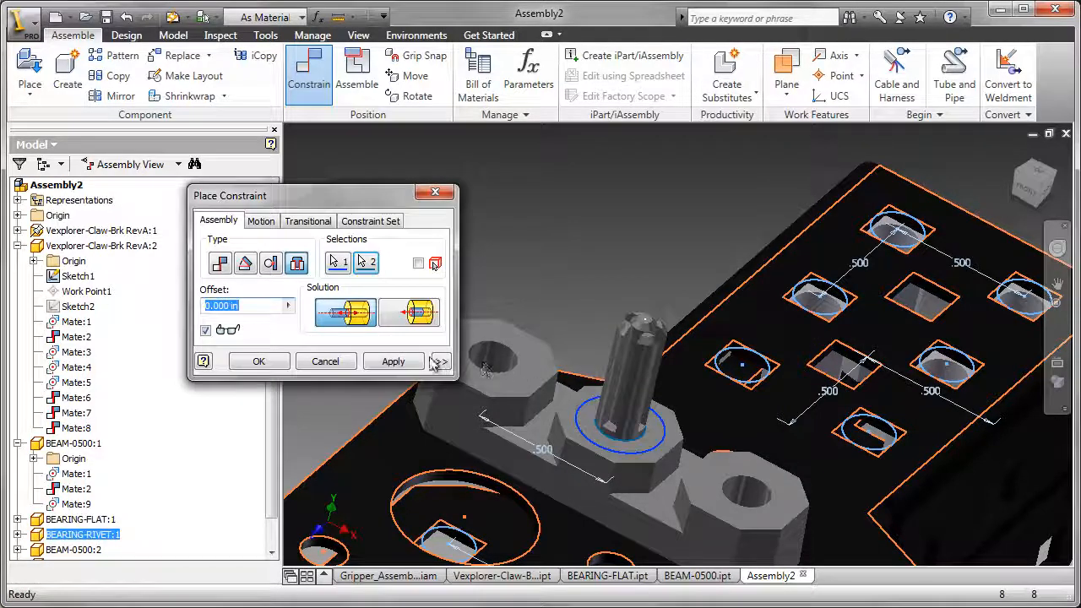
pyautogui.click(409, 326)
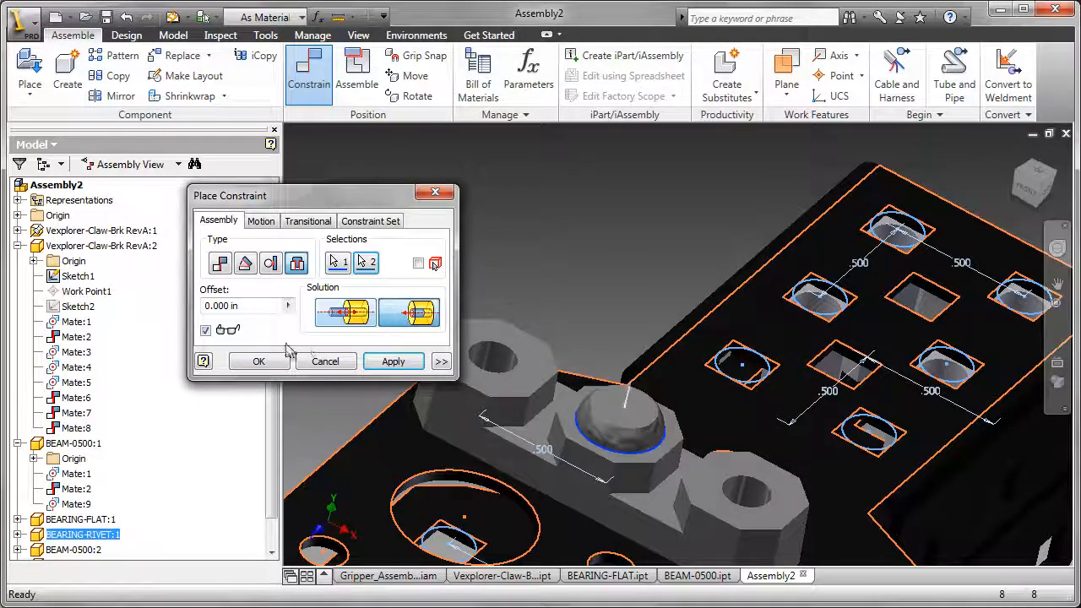
pyautogui.click(258, 362)
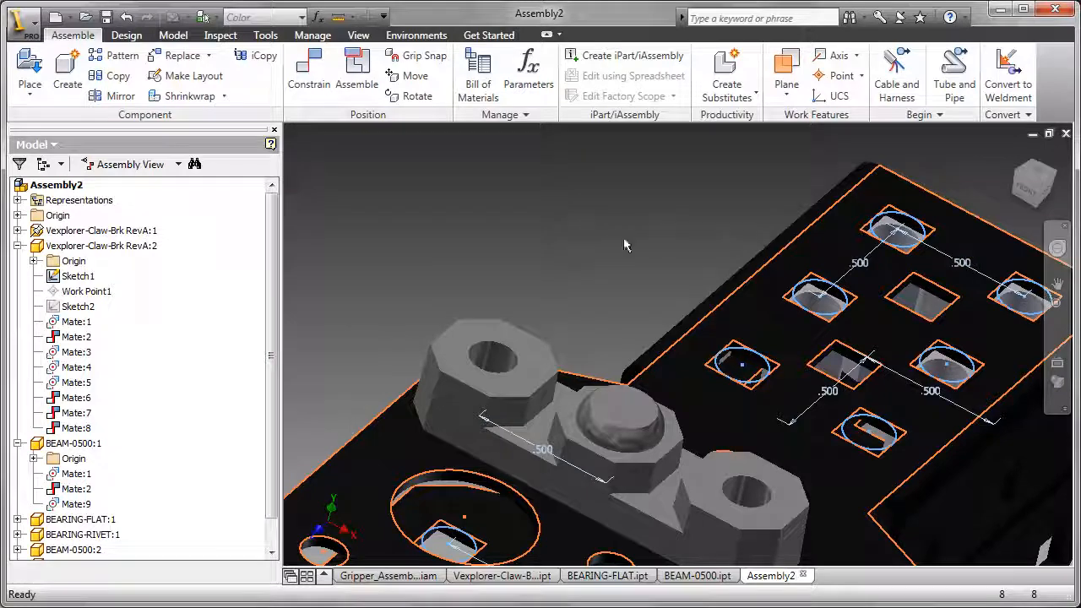
# Start placing a Content Center component, with the standoff at the brackets' chamfered end in close view.
pyautogui.press('F6')
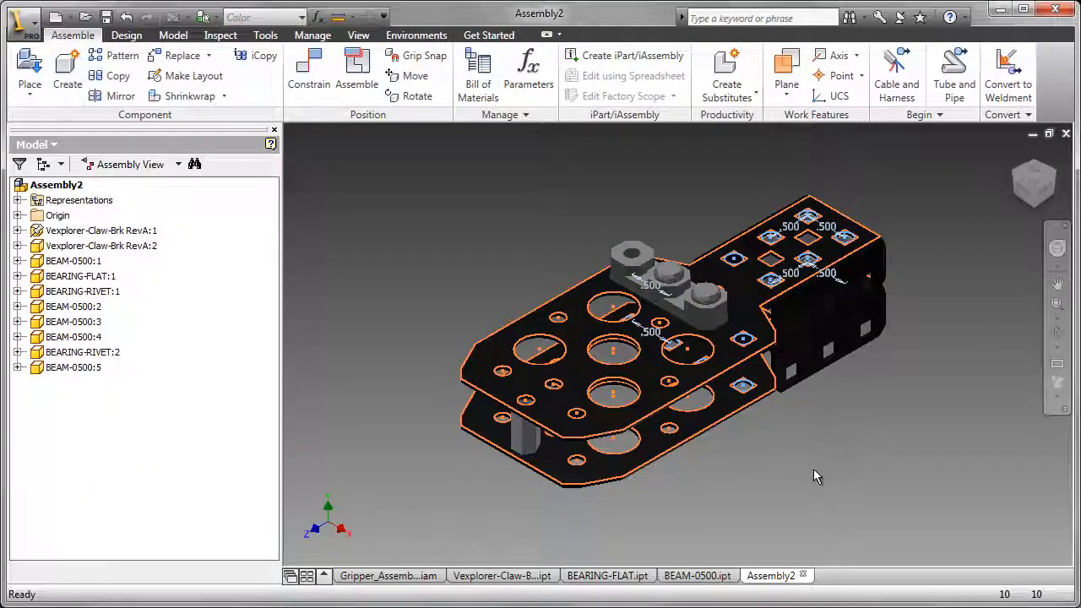
pyautogui.press('F3')
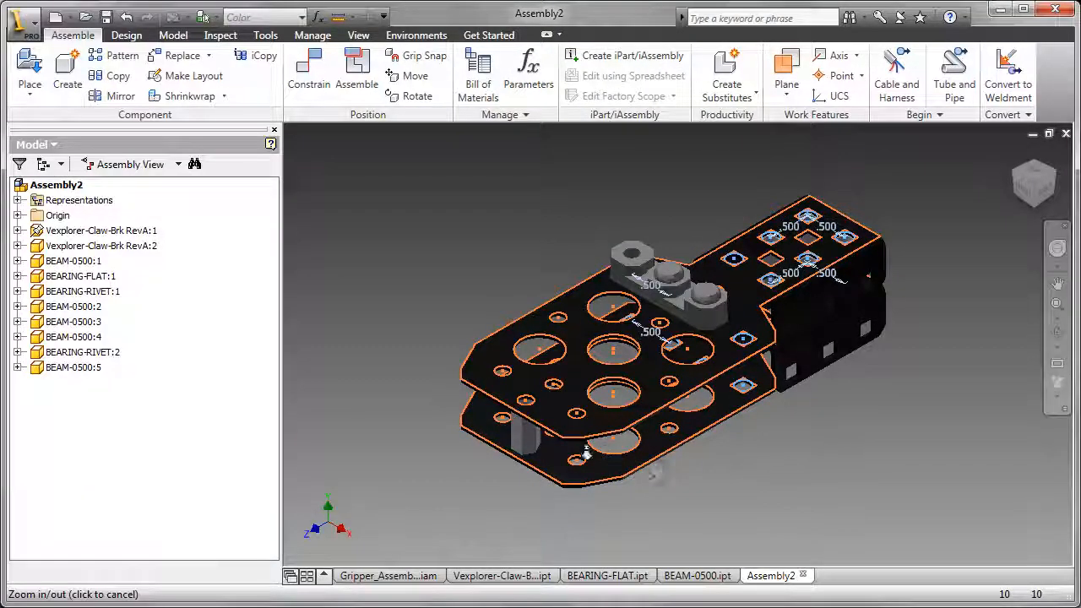
pyautogui.moveTo(583, 458); pyautogui.dragTo(758, 416)
pyautogui.press('F2')
pyautogui.press('Escape')
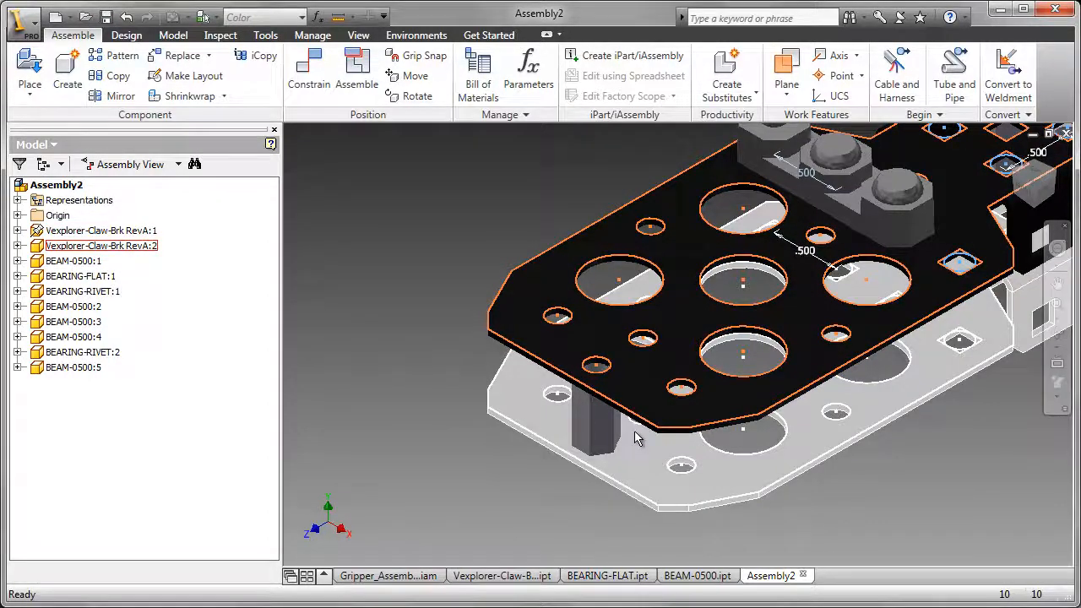
pyautogui.scroll(-4, 638, 438)
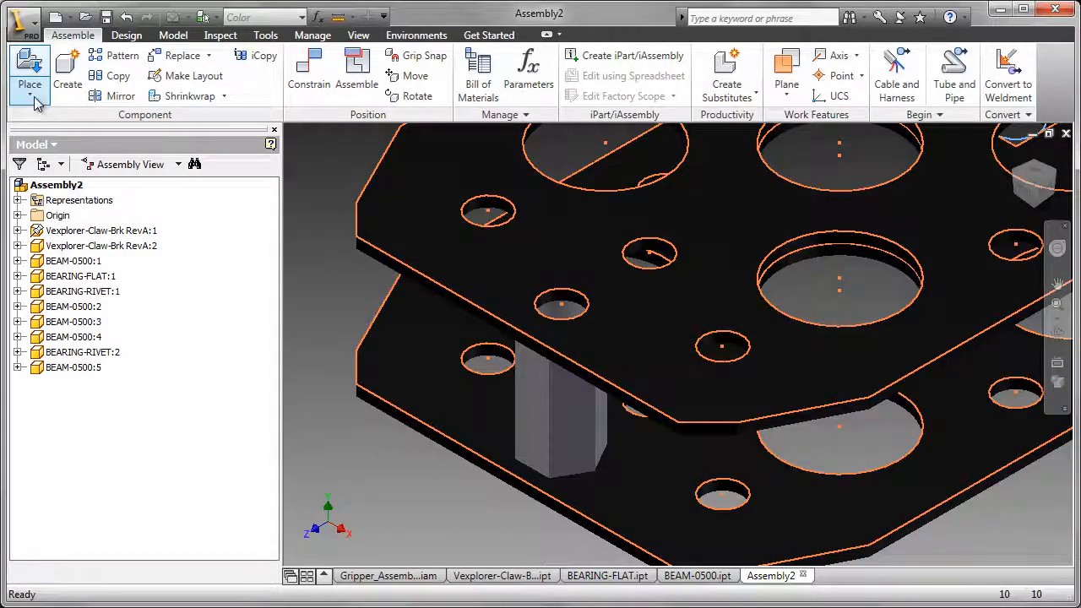
pyautogui.click(34, 99)
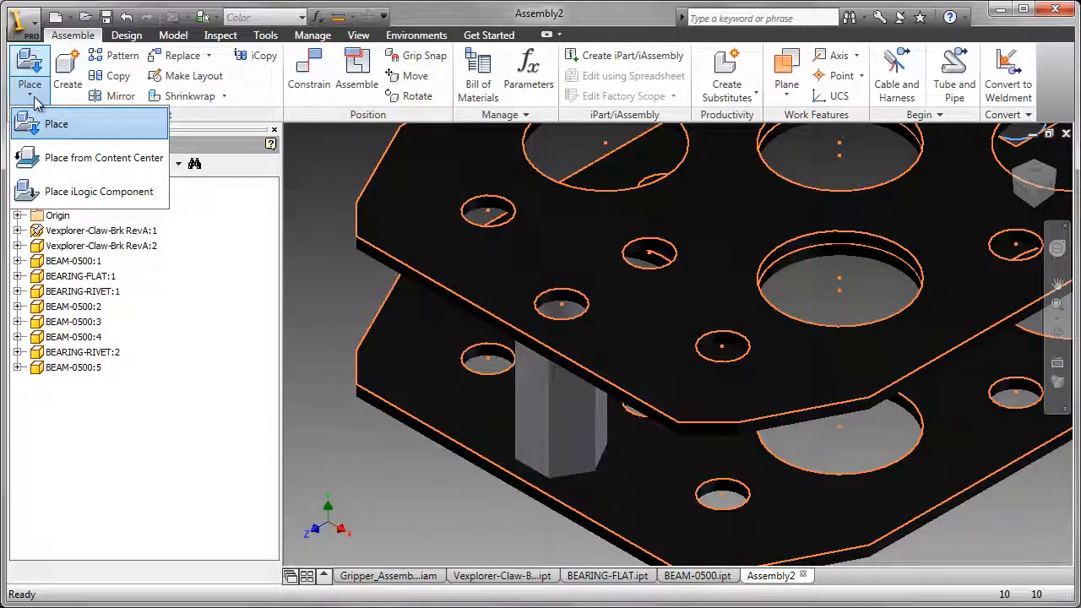
pyautogui.click(71, 158)
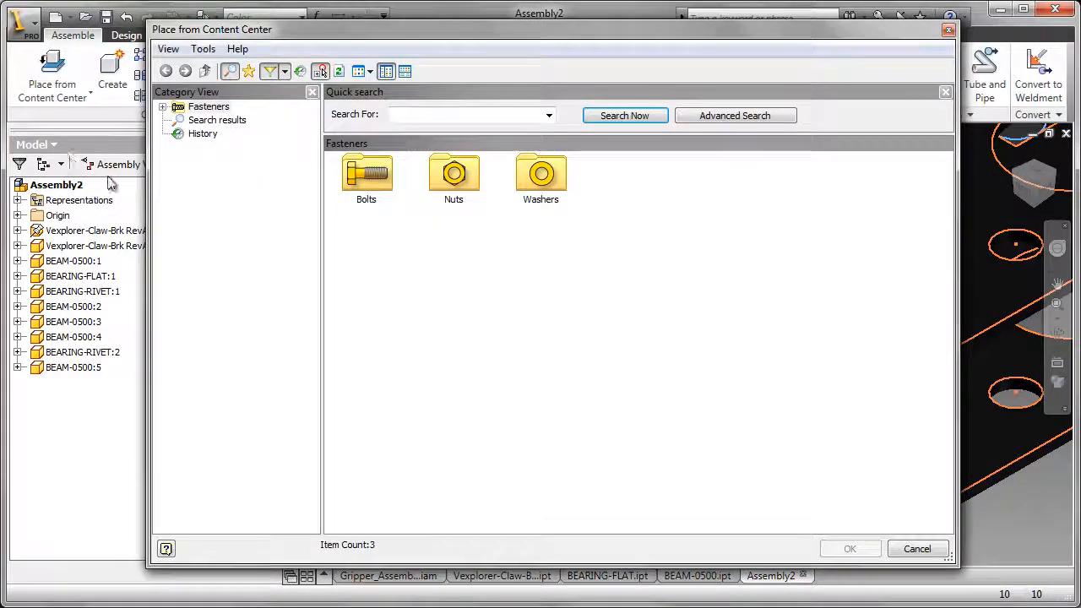
# Pick the Hexagon Socket Button Head Cap Screw - Inch from the round head bolts, keeping the ANSI filter.
pyautogui.click(162, 108)
pyautogui.click(179, 121)
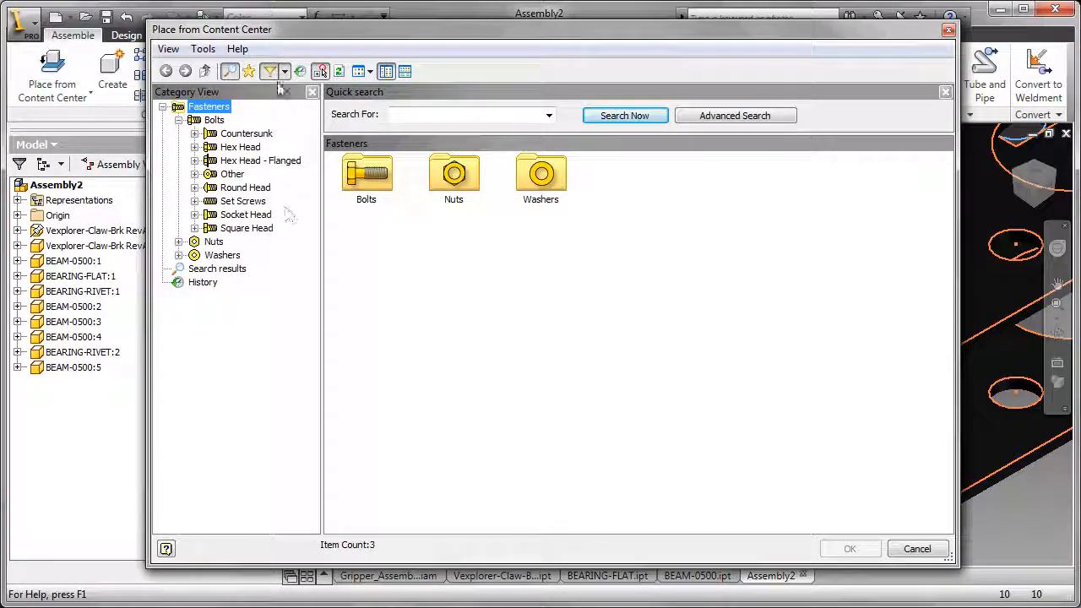
pyautogui.click(285, 71)
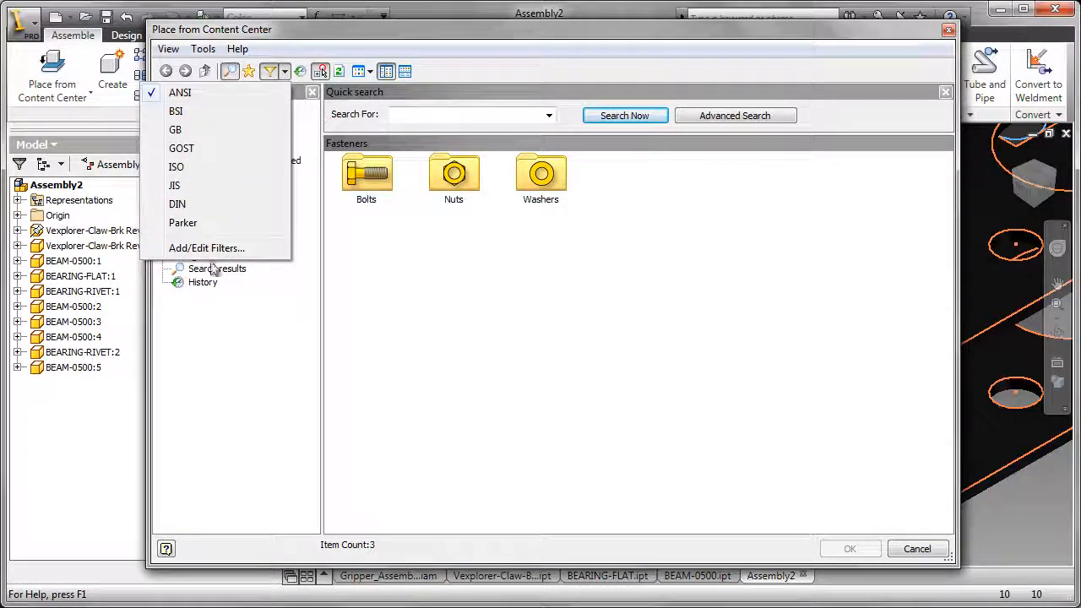
pyautogui.click(317, 30)
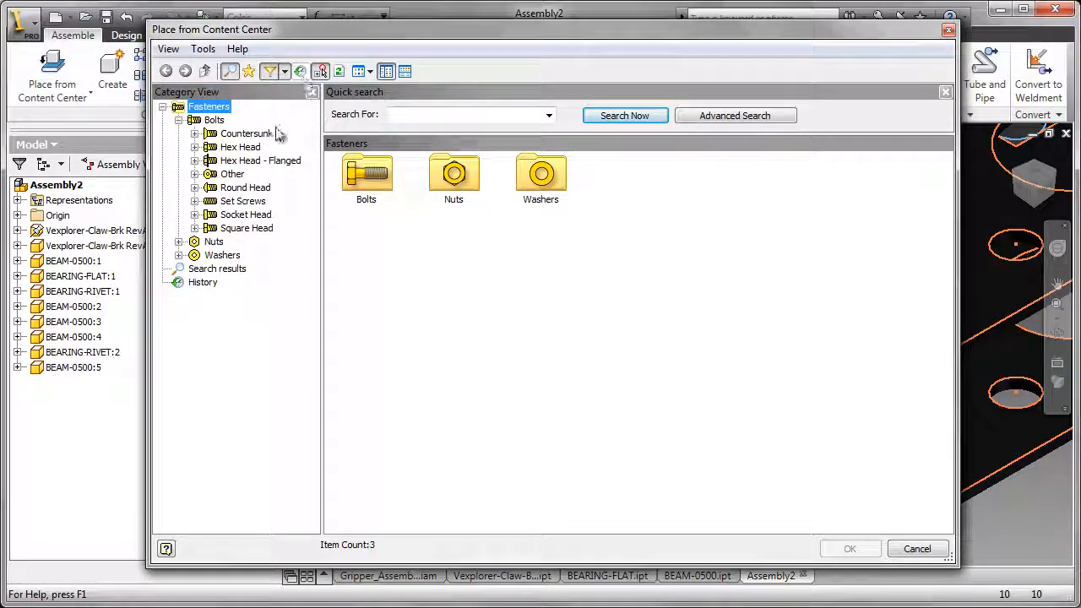
pyautogui.click(211, 189)
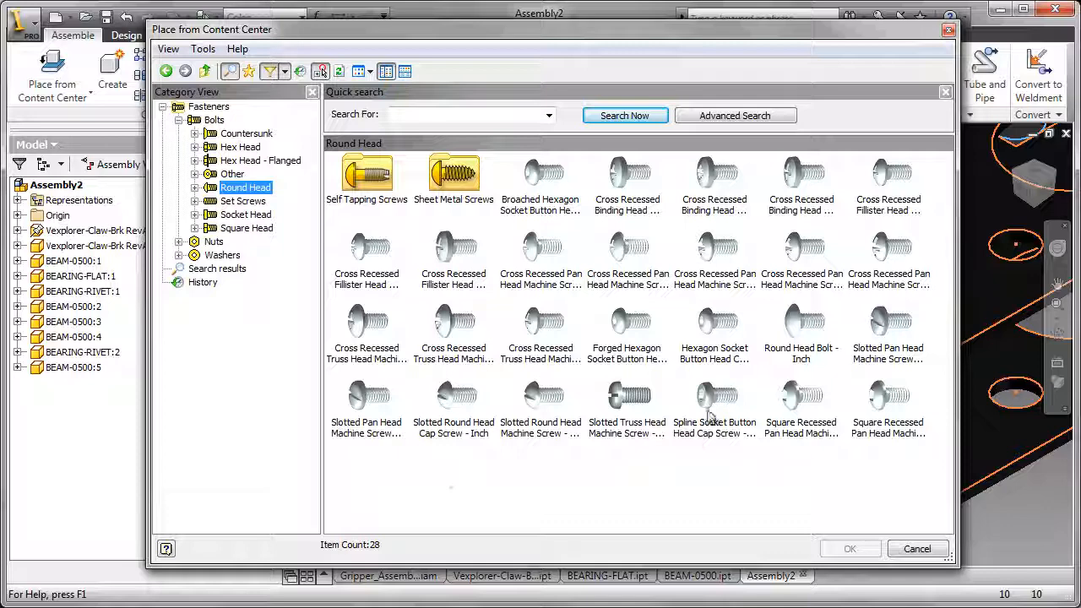
pyautogui.click(716, 333)
pyautogui.doubleClick(716, 333)
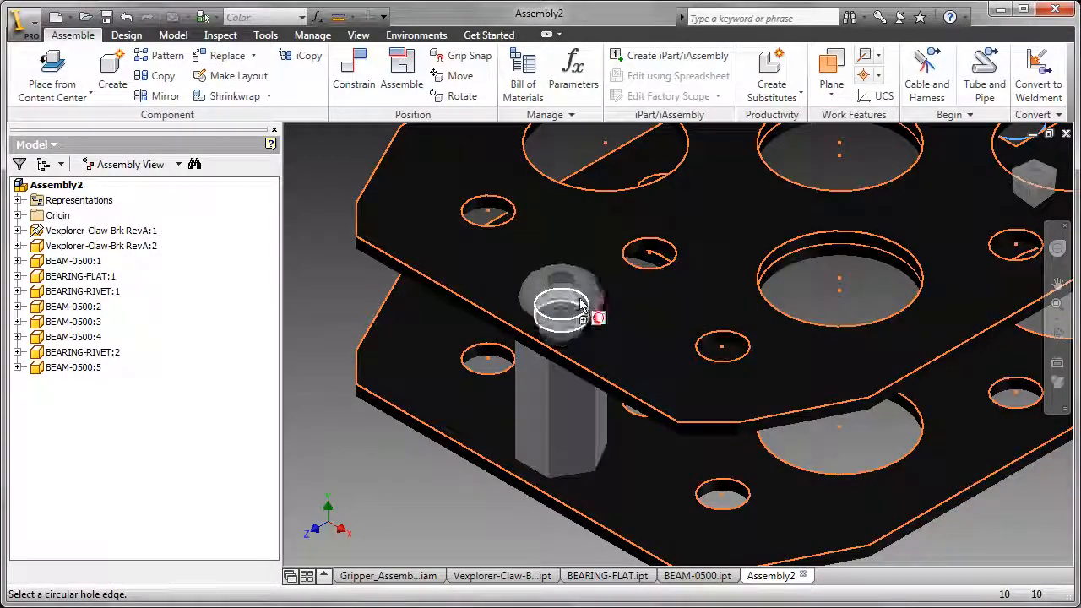
# Place one standard #8 UNC hexagon socket button head cap screw with 0.25 in nominal length beside the claw brackets.
pyautogui.click(848, 237)
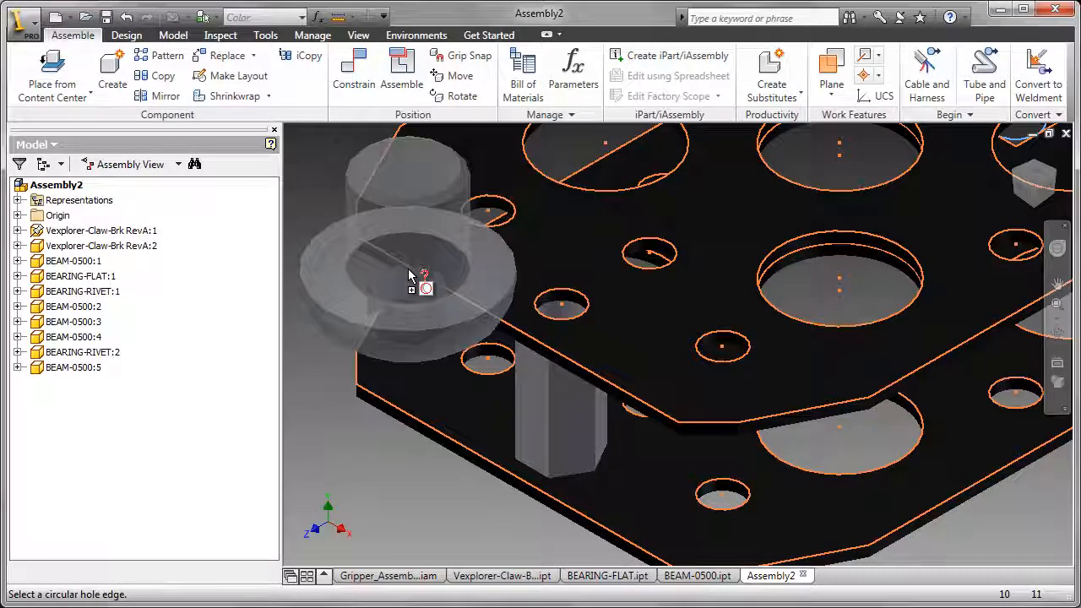
pyautogui.rightClick(410, 271)
pyautogui.click(468, 313)
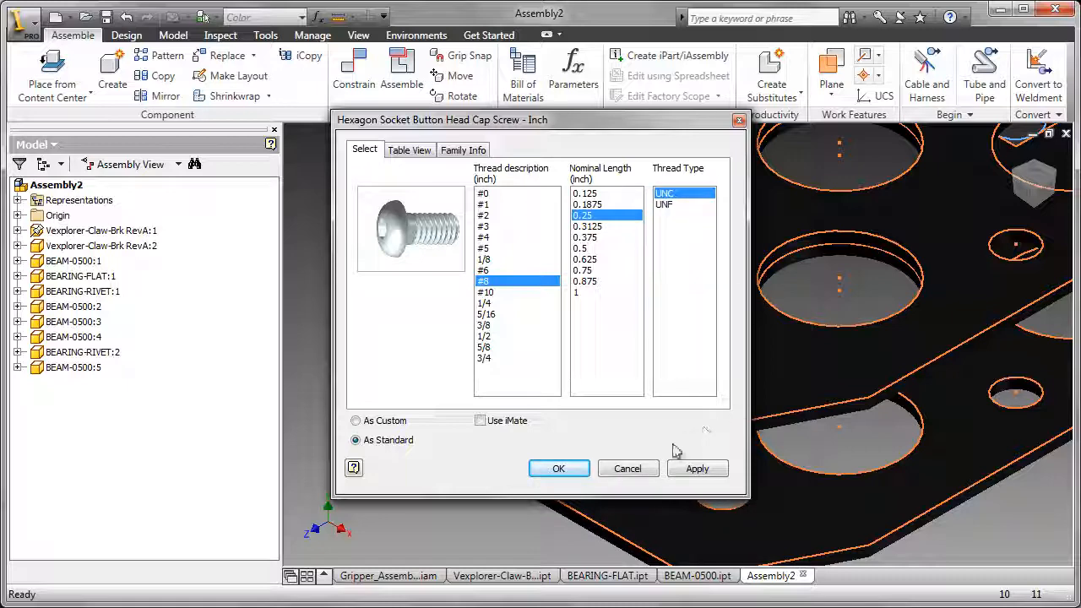
pyautogui.click(559, 468)
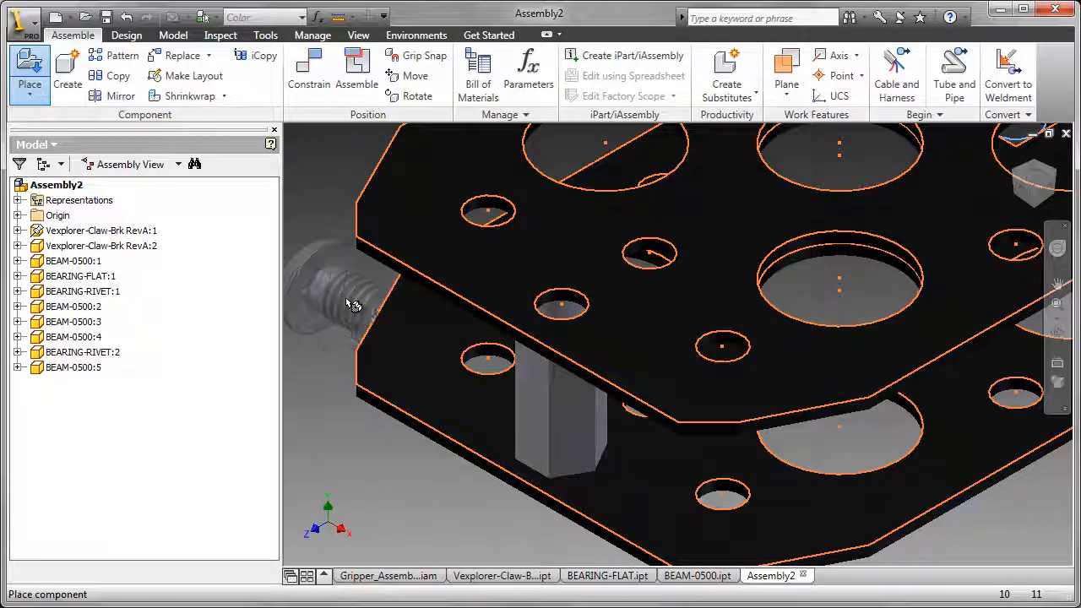
pyautogui.click(353, 306)
pyautogui.rightClick(380, 448)
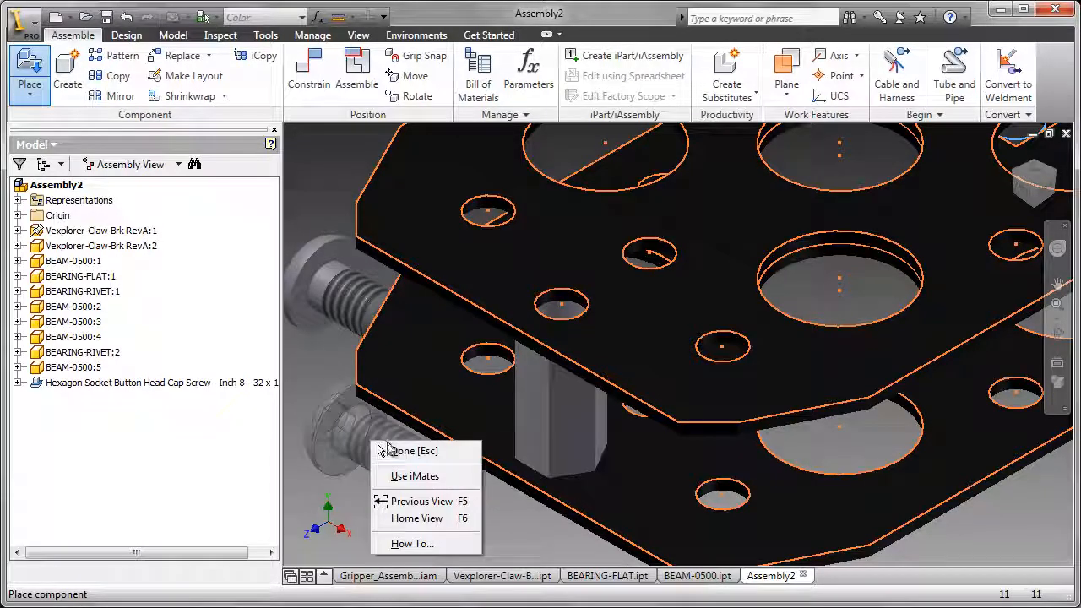
pyautogui.click(384, 450)
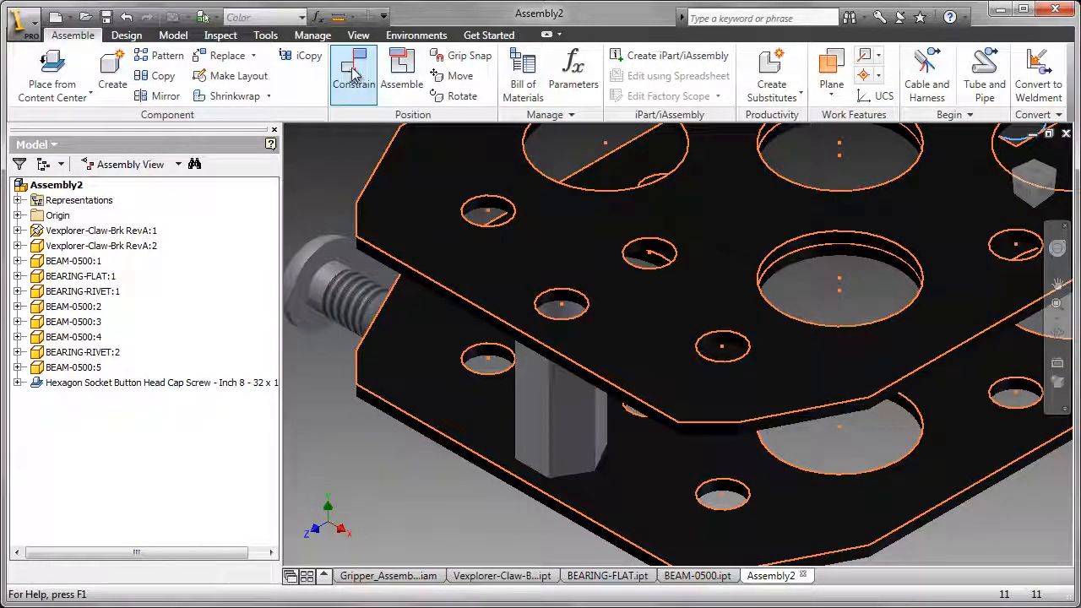
# Insert the cap screw into the upper bracket's hole above the standoff, head edge against the plate, with the opposed solution and 0.000 in offset.
pyautogui.click(338, 103)
pyautogui.moveTo(356, 205); pyautogui.dragTo(198, 66)
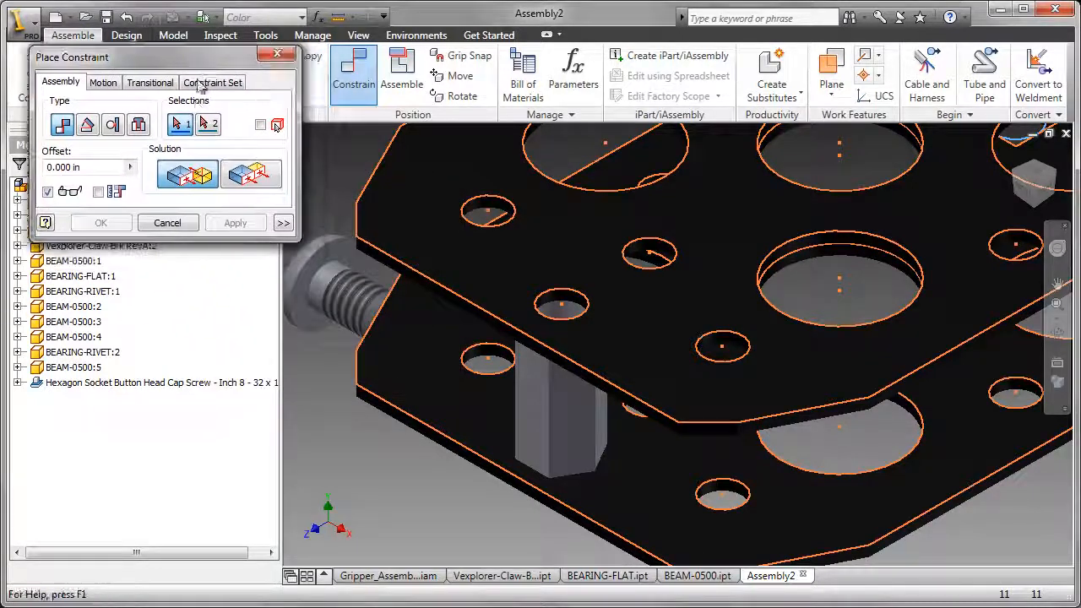
pyautogui.click(338, 246)
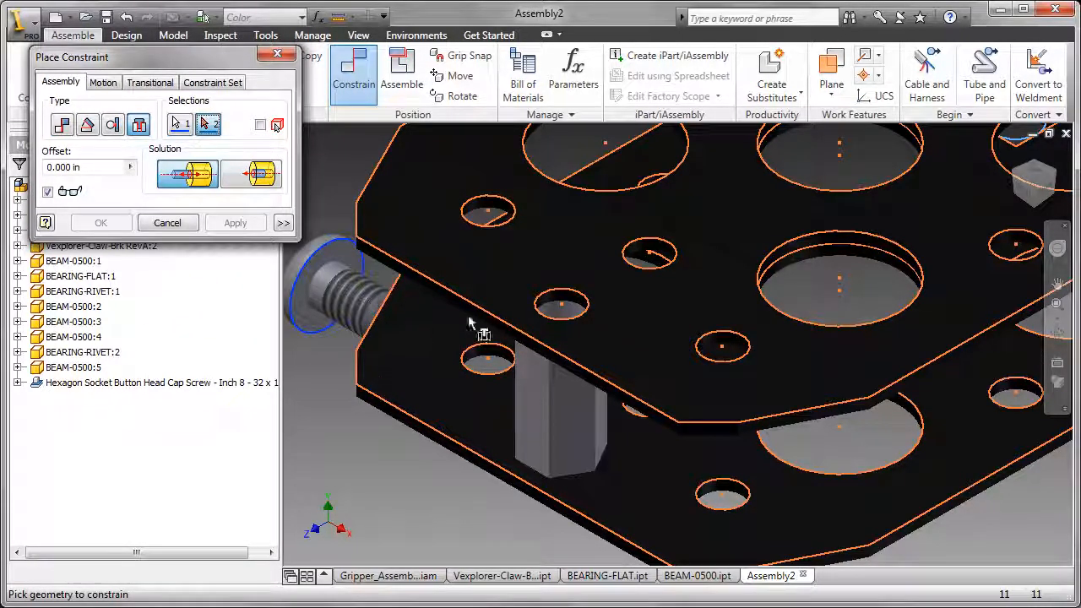
pyautogui.click(573, 296)
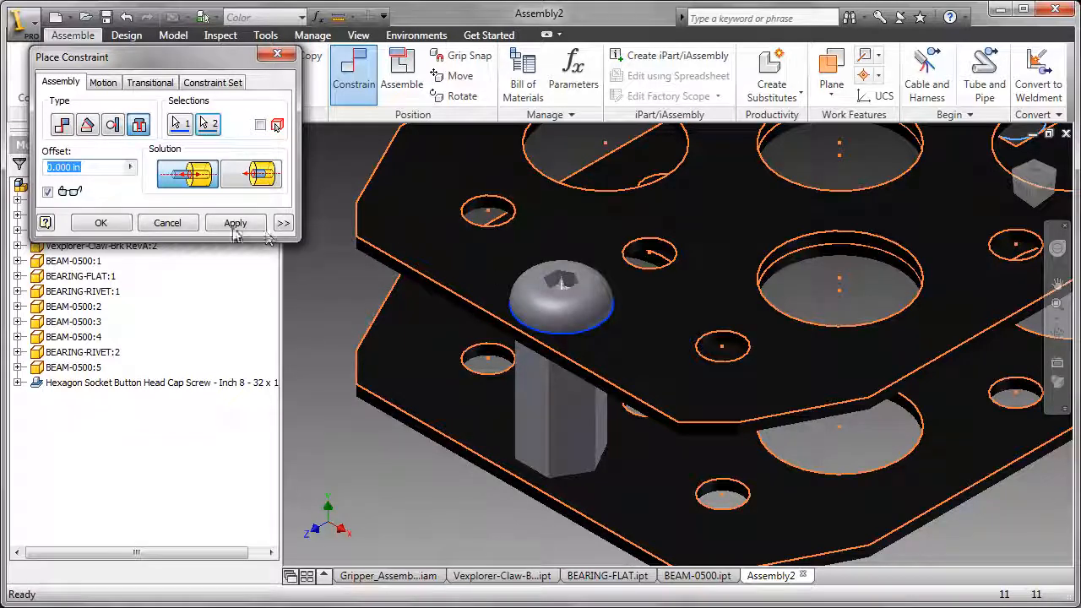
pyautogui.click(105, 225)
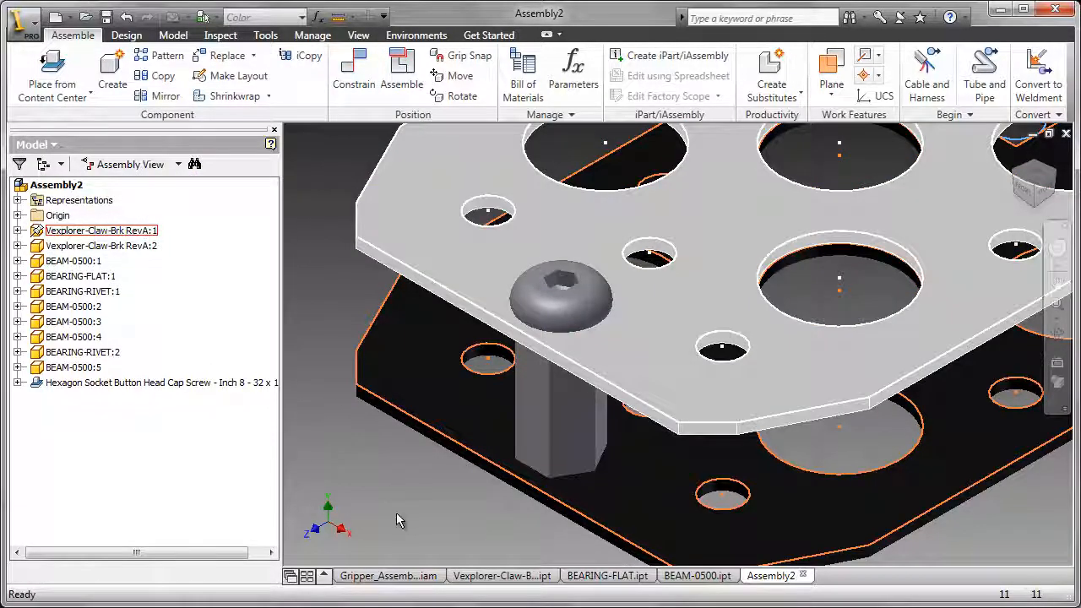
# Switch to Gripper_Assembly_SubAssembly and examine its screws, standoffs, bearing and washers from several sides and close up.
pyautogui.click(424, 499)
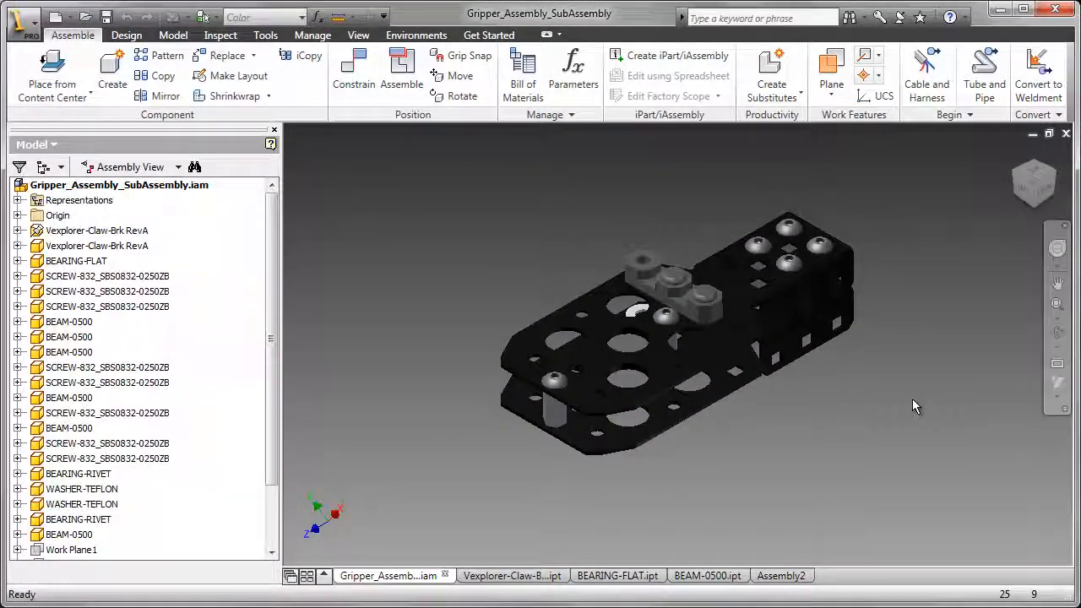
pyautogui.keyDown('shift'); pyautogui.moveTo(756, 372); pyautogui.dragTo(758, 314, button='middle'); pyautogui.keyUp('shift')
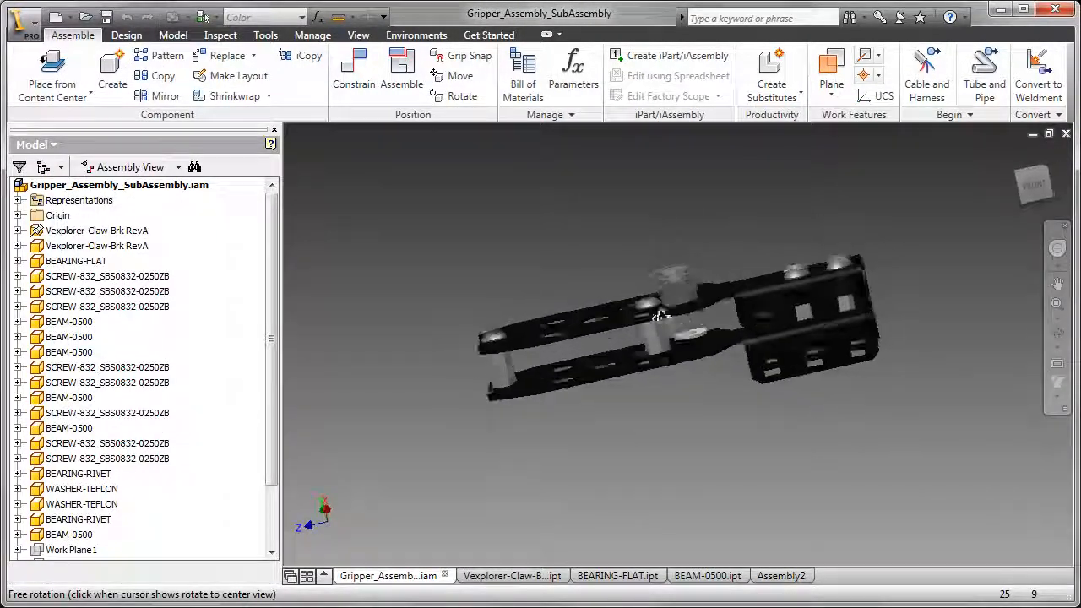
pyautogui.keyDown('shift'); pyautogui.moveTo(660, 316); pyautogui.dragTo(669, 346, button='middle'); pyautogui.keyUp('shift')
pyautogui.keyDown('shift'); pyautogui.moveTo(699, 314); pyautogui.dragTo(956, 272, button='middle'); pyautogui.keyUp('shift')
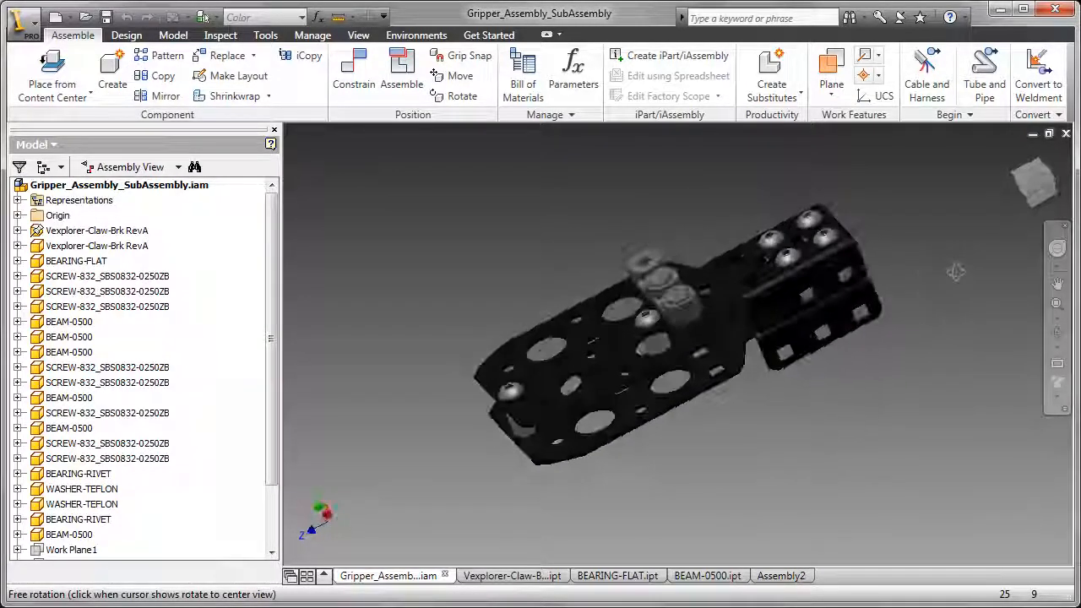
pyautogui.keyDown('shift'); pyautogui.moveTo(665, 332); pyautogui.dragTo(856, 285, button='middle'); pyautogui.keyUp('shift')
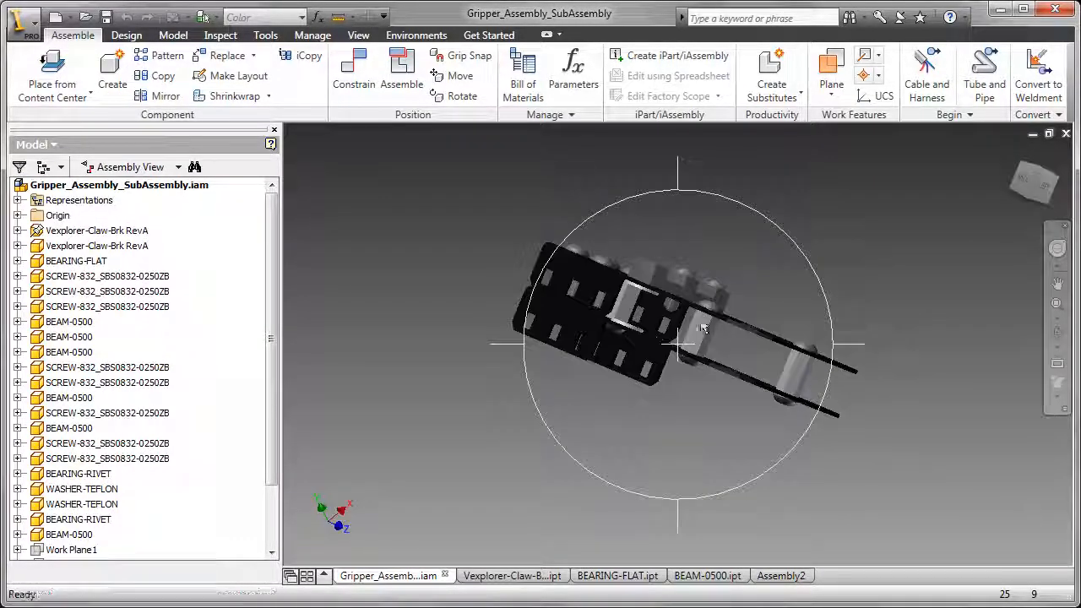
pyautogui.scroll(5, 703, 327)
pyautogui.keyDown('shift'); pyautogui.moveTo(717, 328); pyautogui.dragTo(667, 314, button='middle'); pyautogui.keyUp('shift')
pyautogui.keyDown('shift'); pyautogui.moveTo(667, 314); pyautogui.dragTo(631, 321); pyautogui.keyUp('shift')
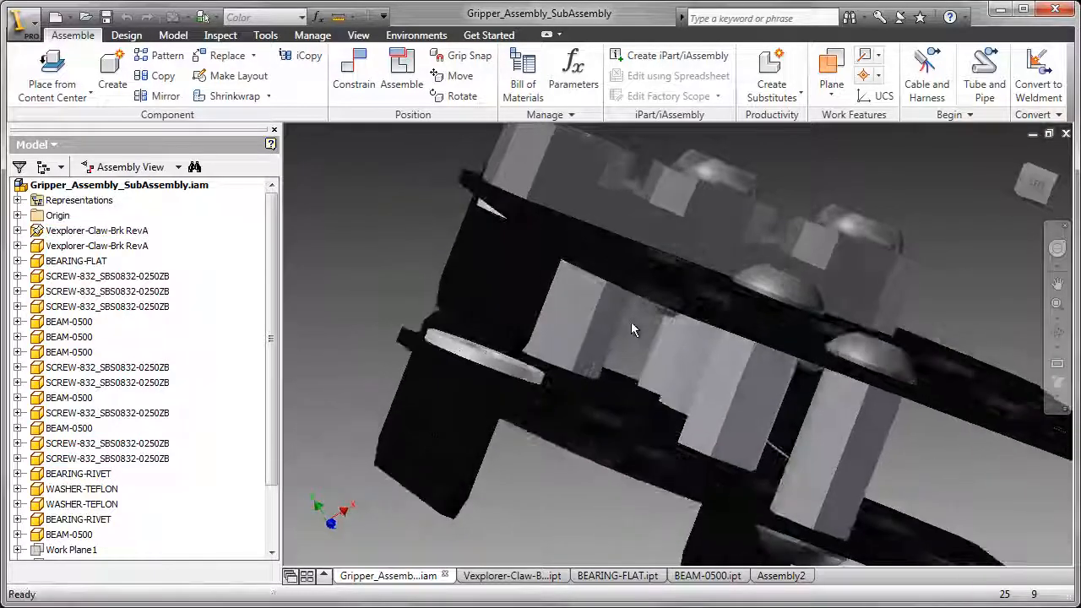
pyautogui.press('F6')
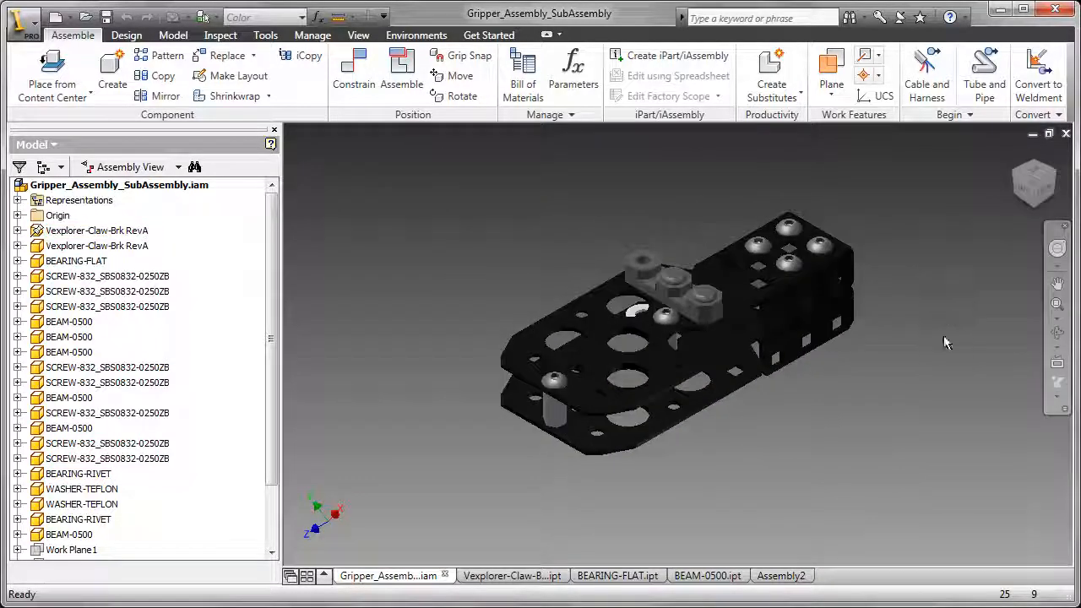